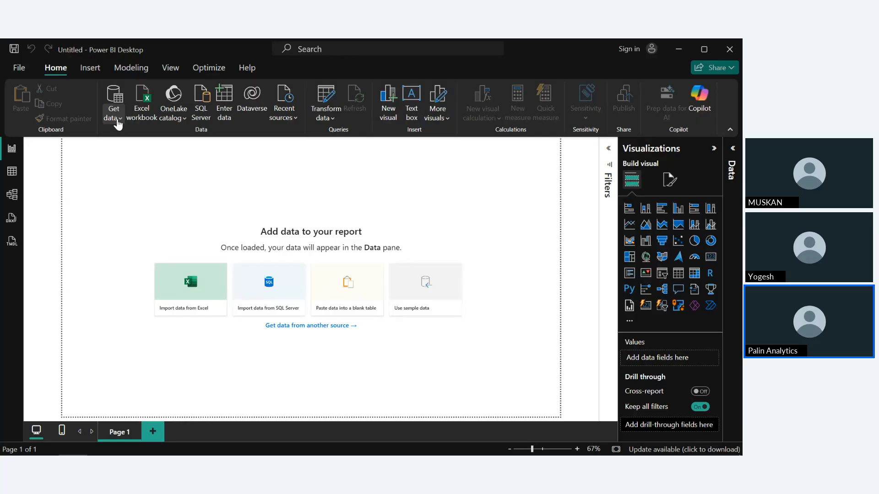
Import Superstore.csv from the DataSets folder as a Text/CSV source and open it for data transformation
left_click(118, 119)
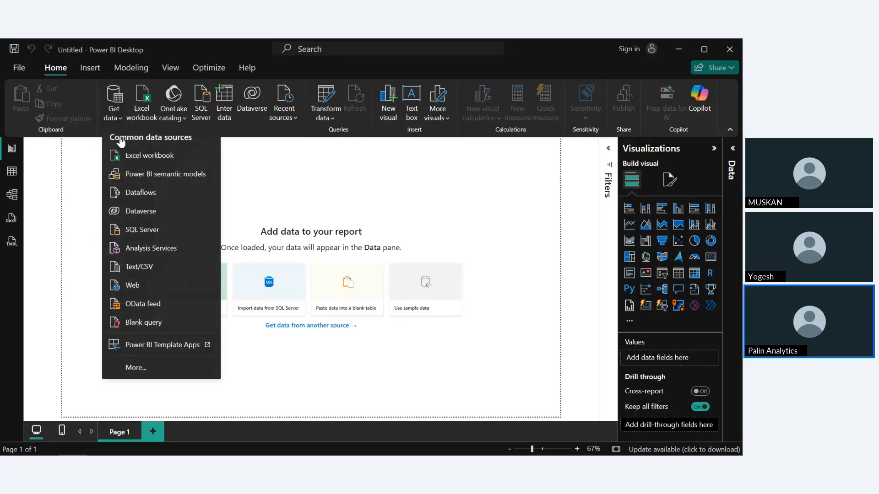
left_click(151, 267)
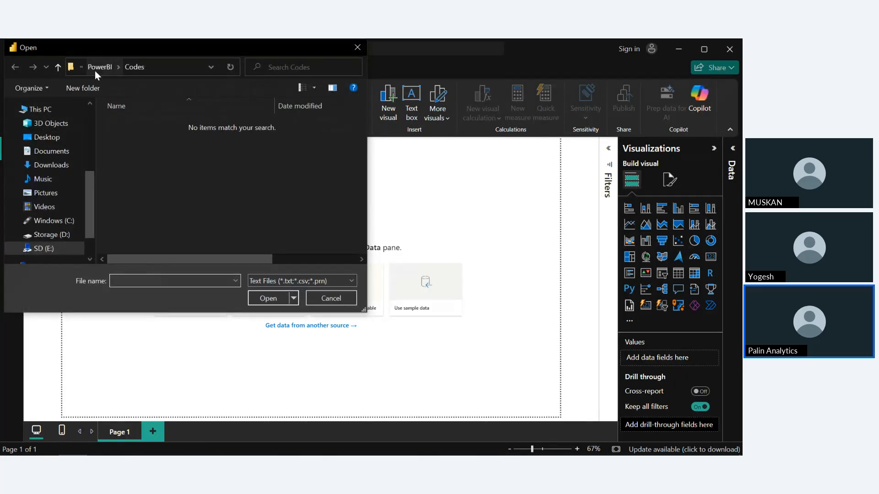
left_click(96, 67)
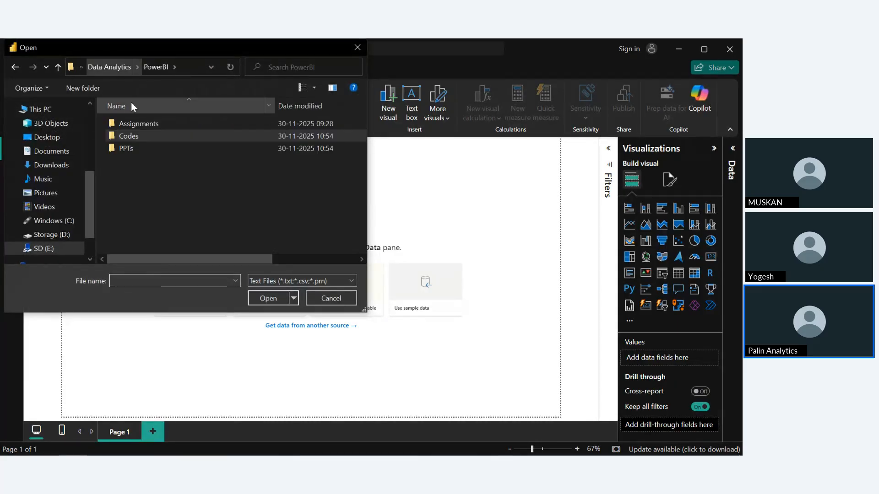
left_click(107, 66)
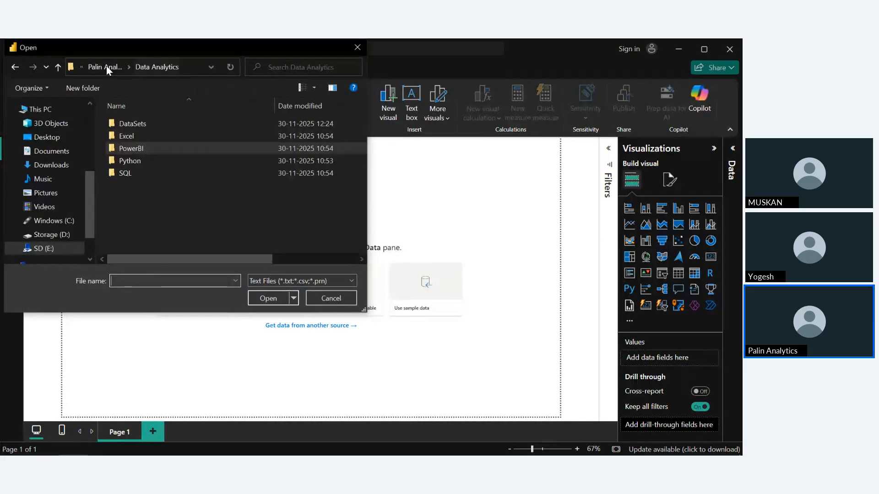
double_click(136, 122)
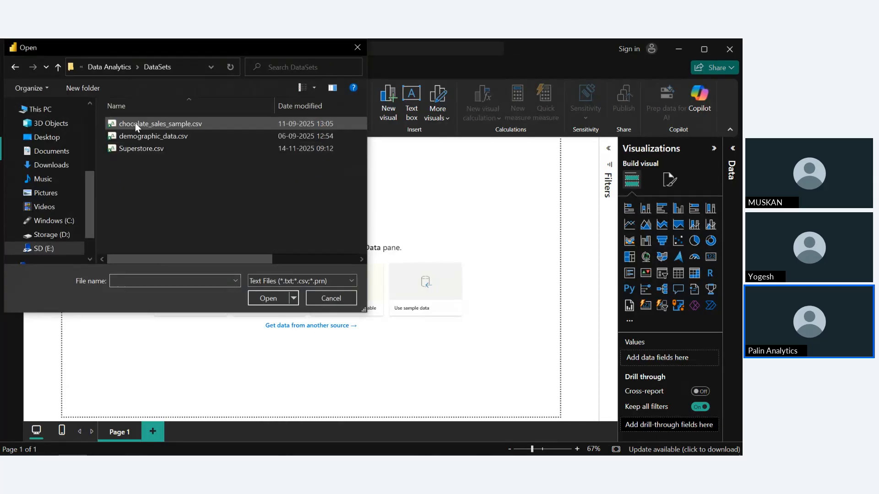
left_click(153, 149)
left_click(265, 301)
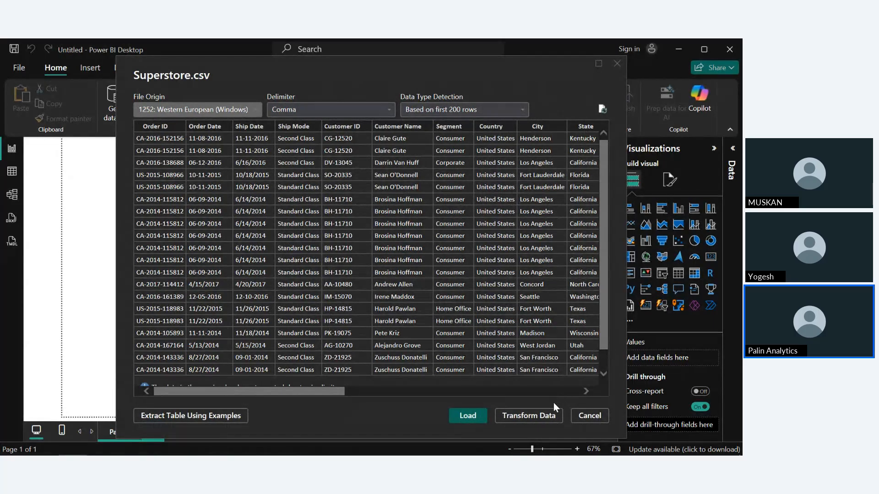
left_click(550, 415)
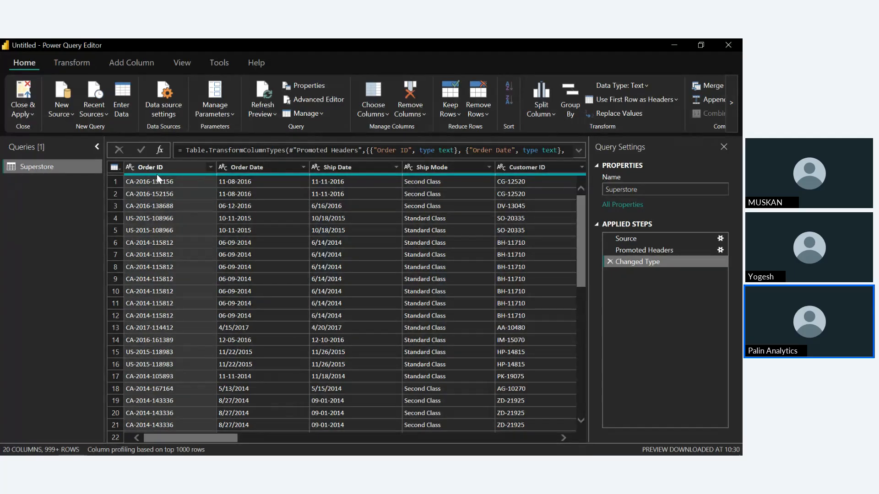
Change the Postal Code column's data type to Text, replacing the existing type conversion
left_click(134, 170)
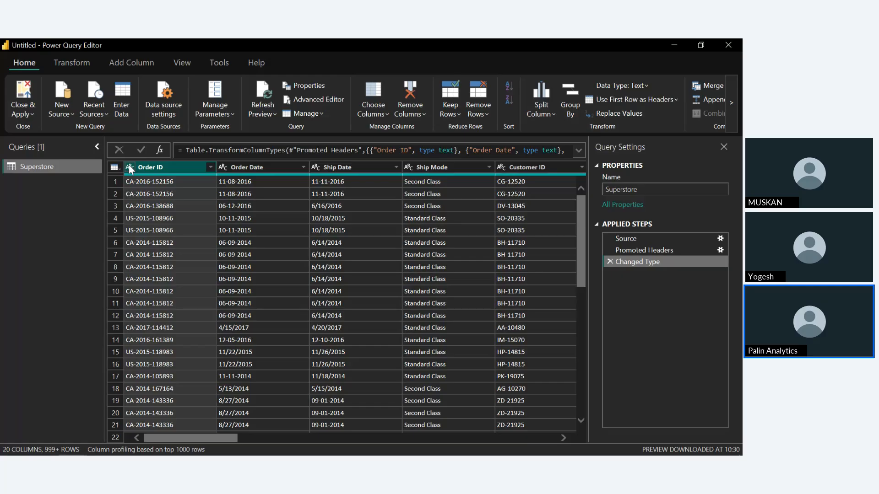
scroll(353, 248, "right", 3)
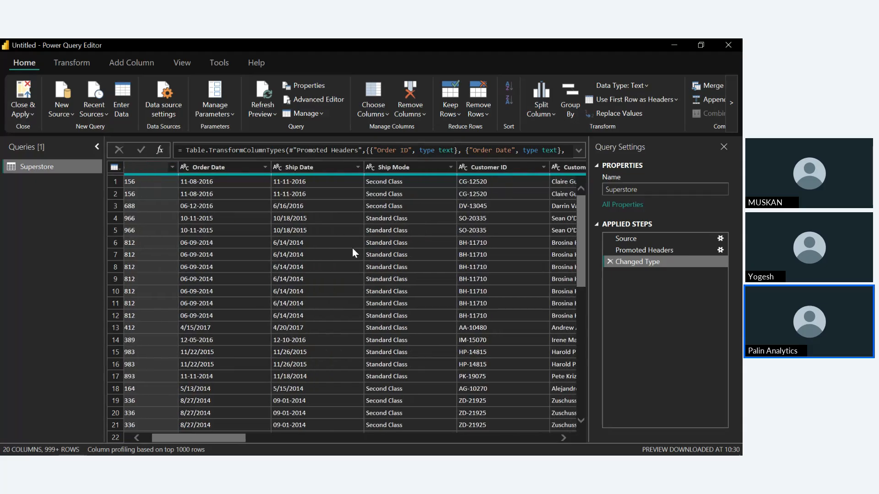
scroll(353, 252, "right", 2)
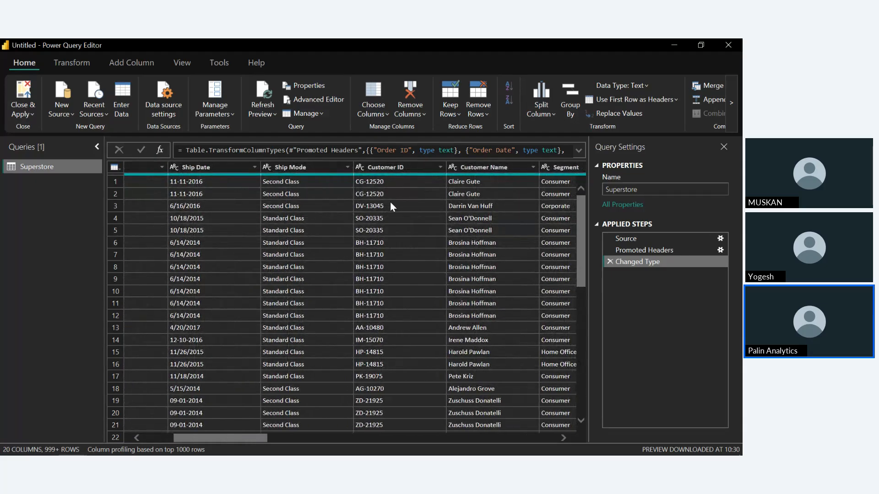
scroll(390, 204, "right", 1)
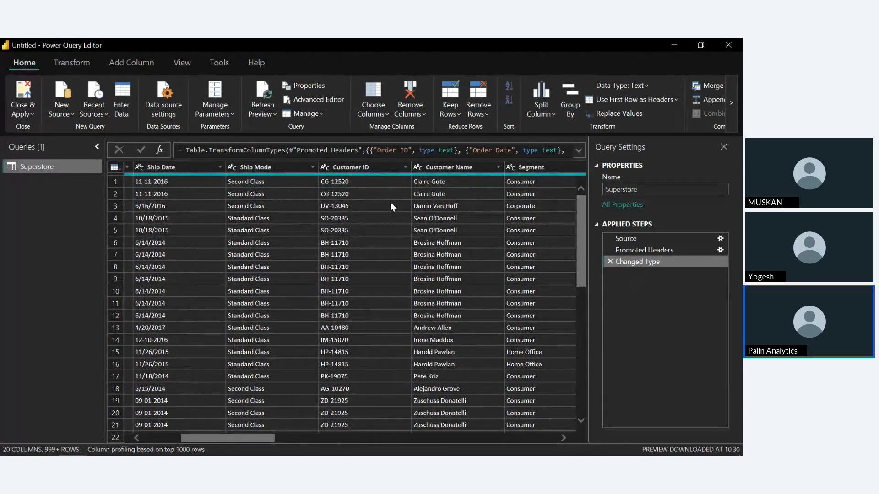
scroll(390, 205, "right", 3)
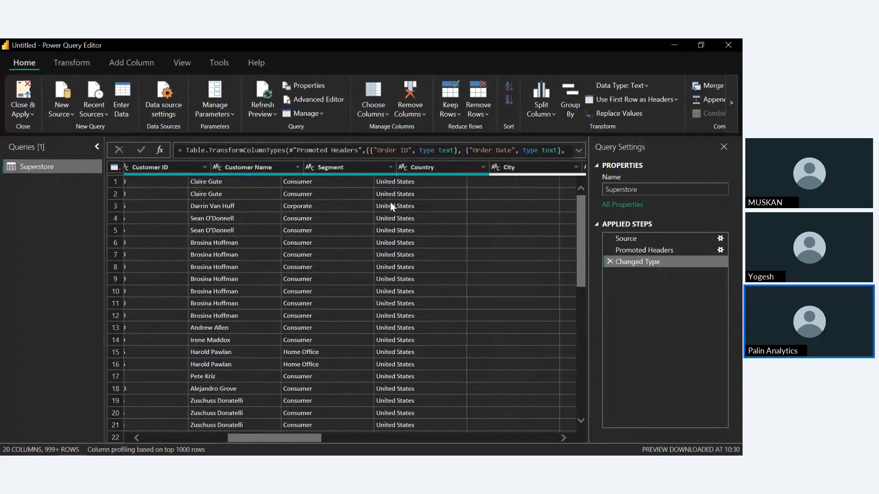
scroll(391, 206, "right", 3)
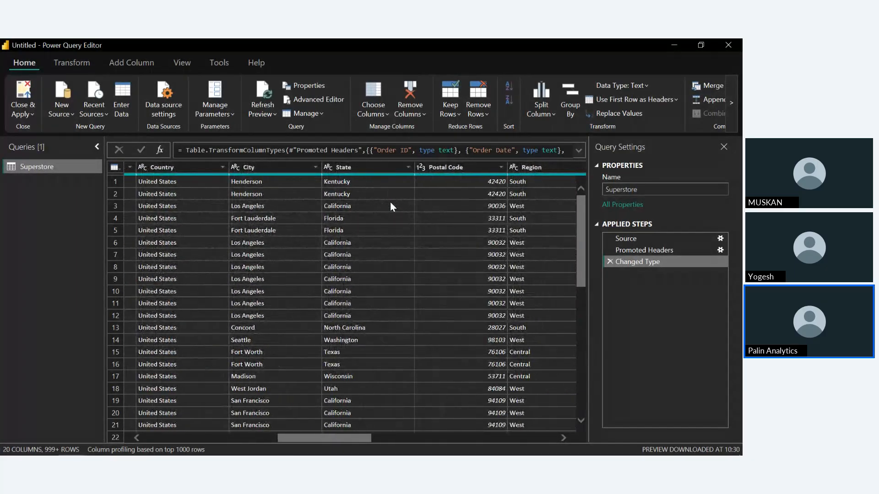
scroll(390, 205, "right", 2)
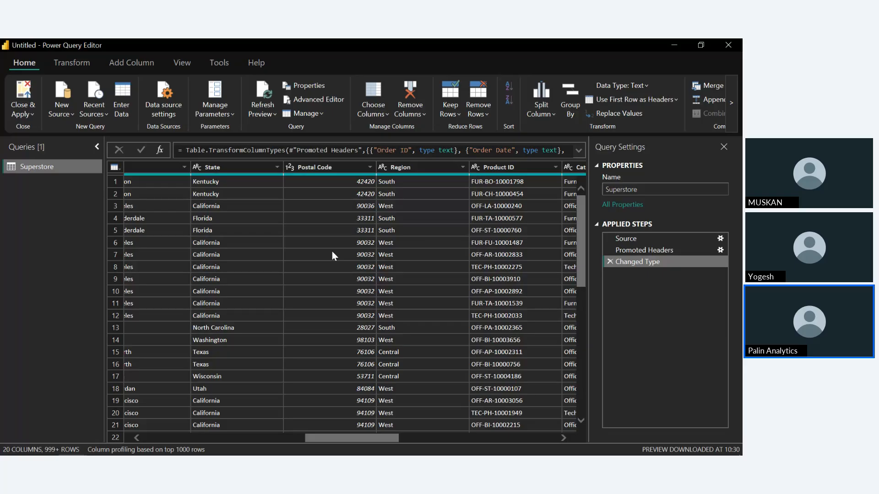
left_click(288, 168)
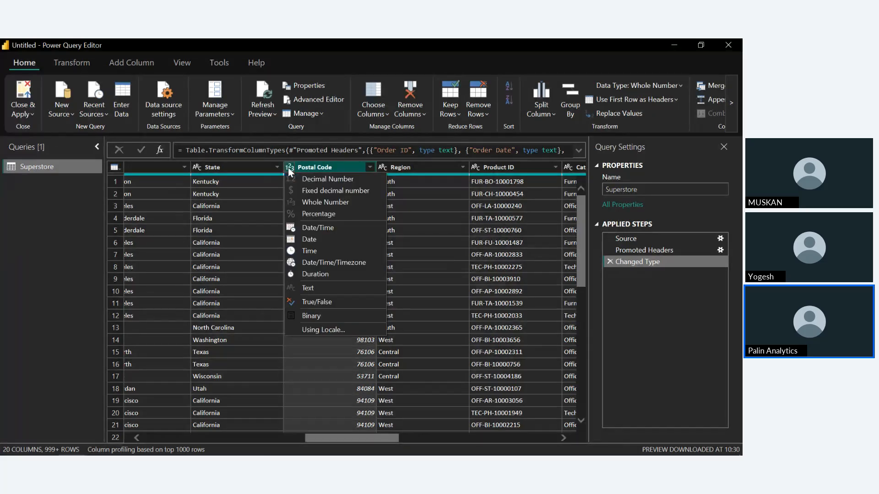
left_click(329, 287)
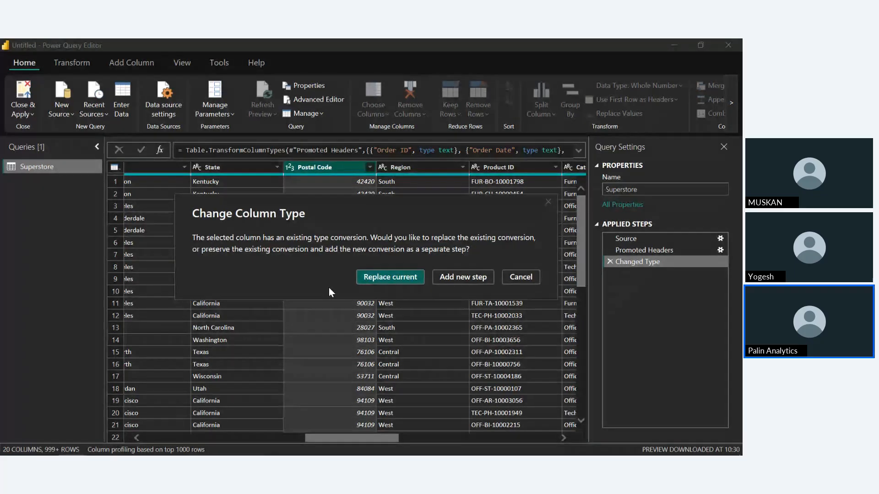
left_click(397, 279)
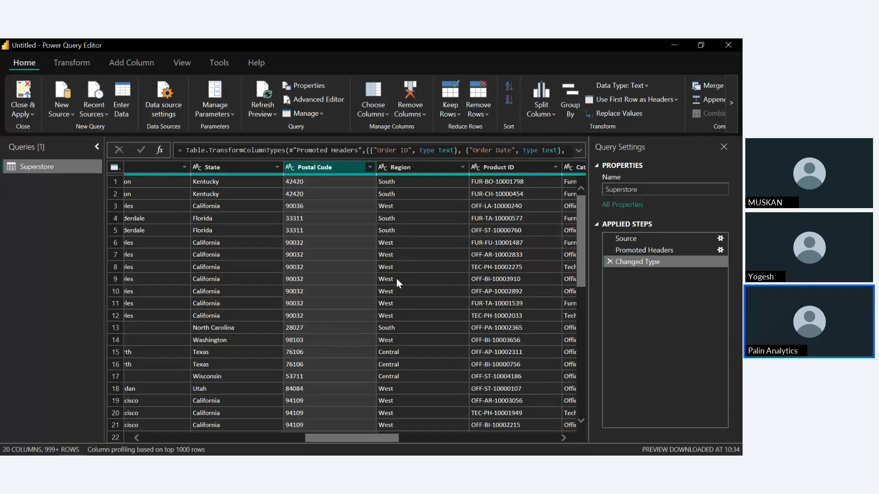
Remove the rows that have duplicate values in the Order ID column
scroll(396, 278, "right", 5)
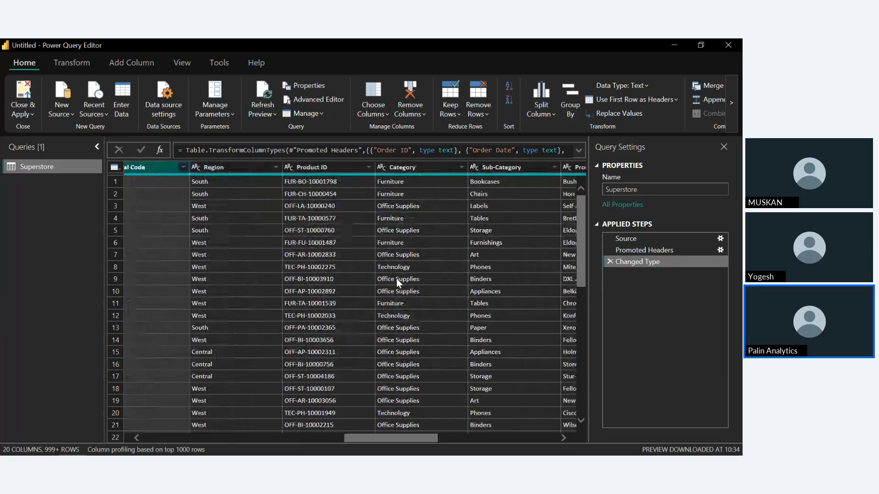
scroll(396, 278, "right", 8)
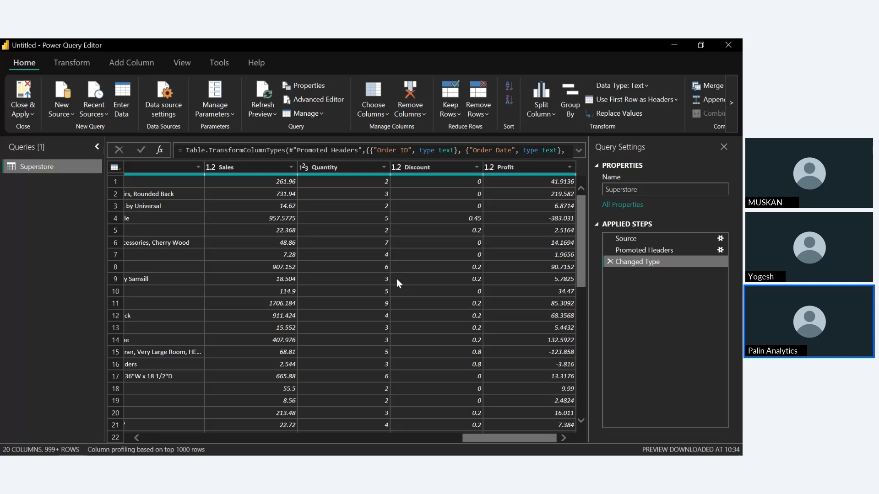
scroll(397, 278, "left", 15)
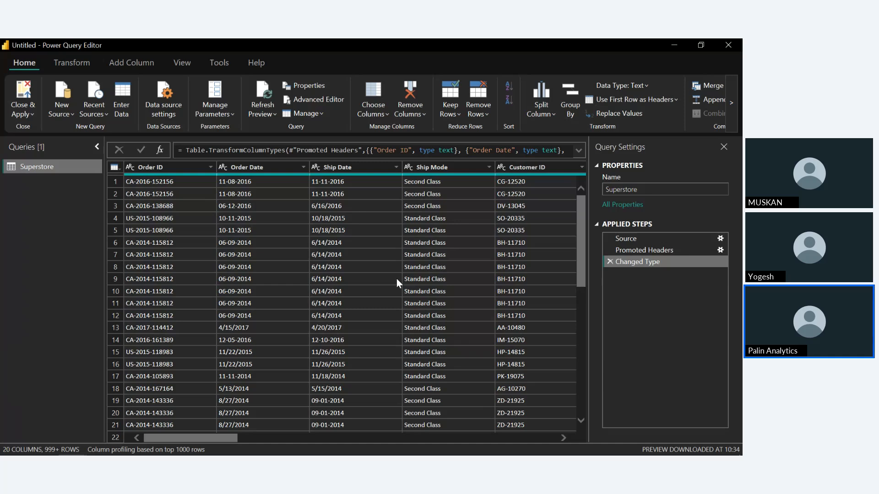
left_click(163, 167)
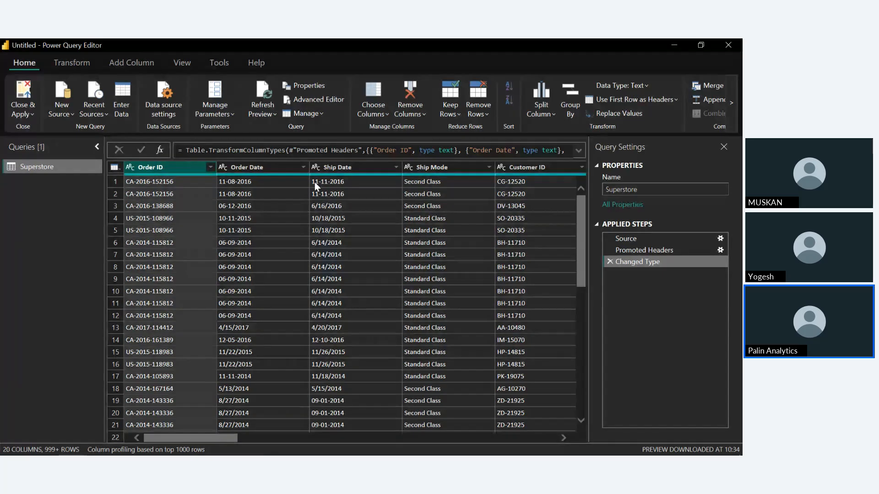
left_click(484, 111)
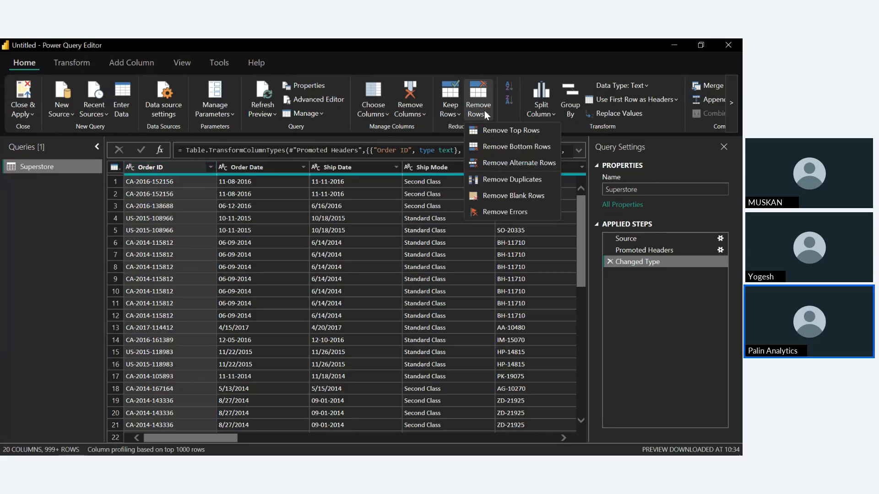
left_click(526, 182)
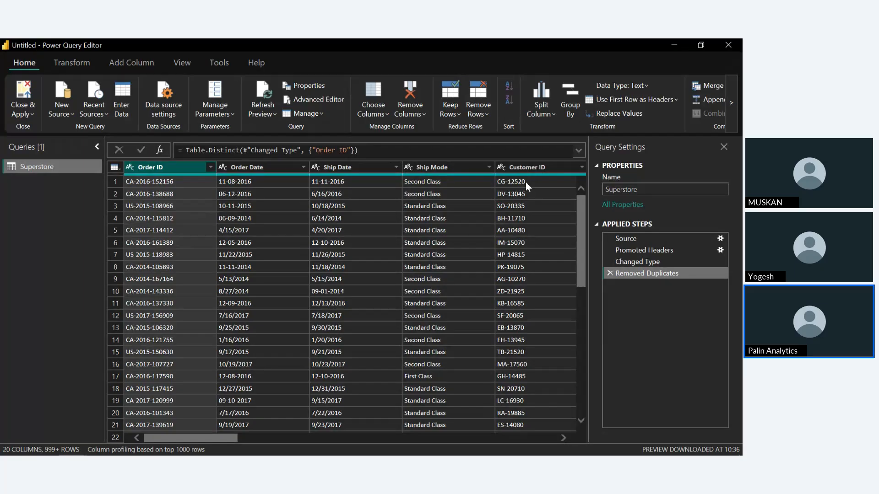
Delete the Removed Duplicates step and reapply duplicate removal on the Order ID column
left_click(610, 273)
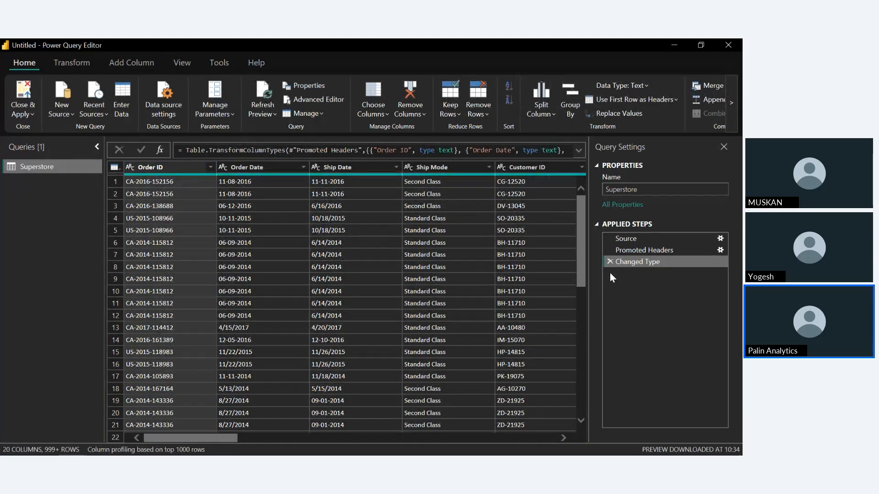
left_click(477, 114)
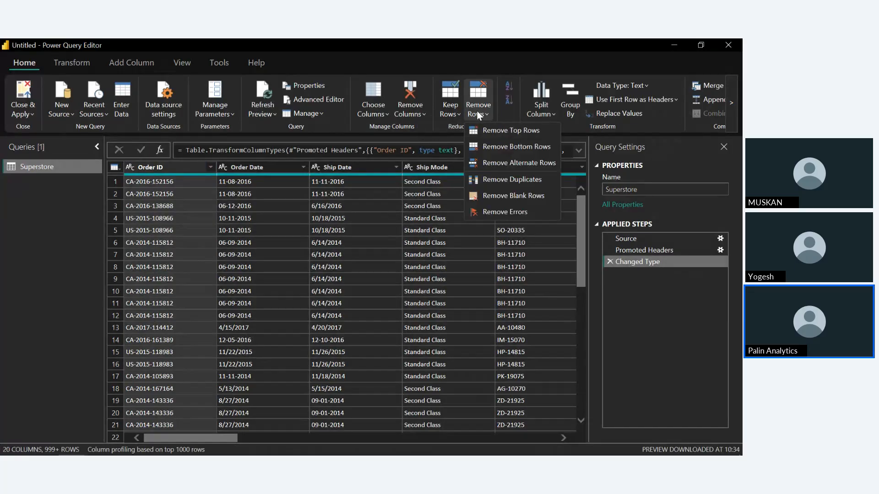
left_click(507, 178)
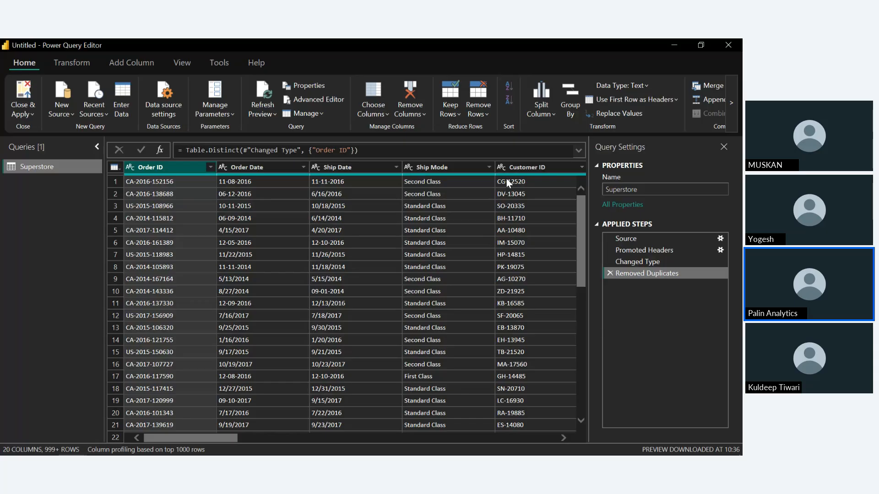
Replace the value NULL with Unknown in the Order ID column
left_click(62, 67)
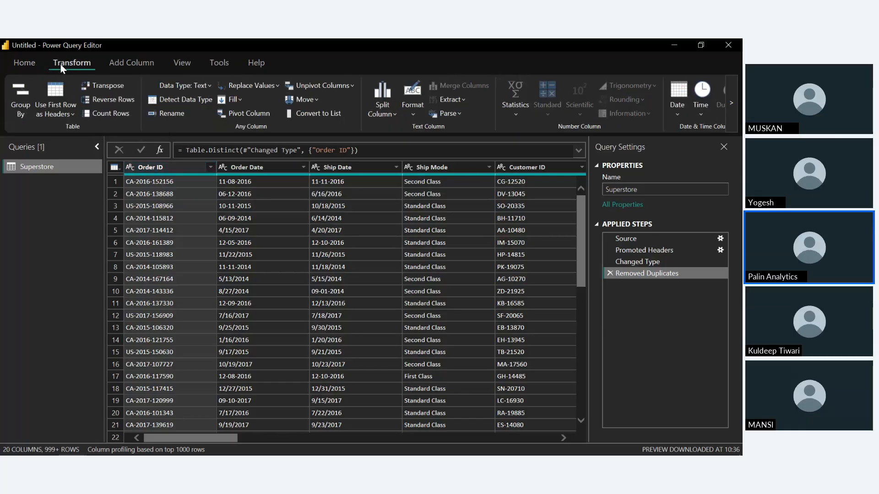
left_click(252, 87)
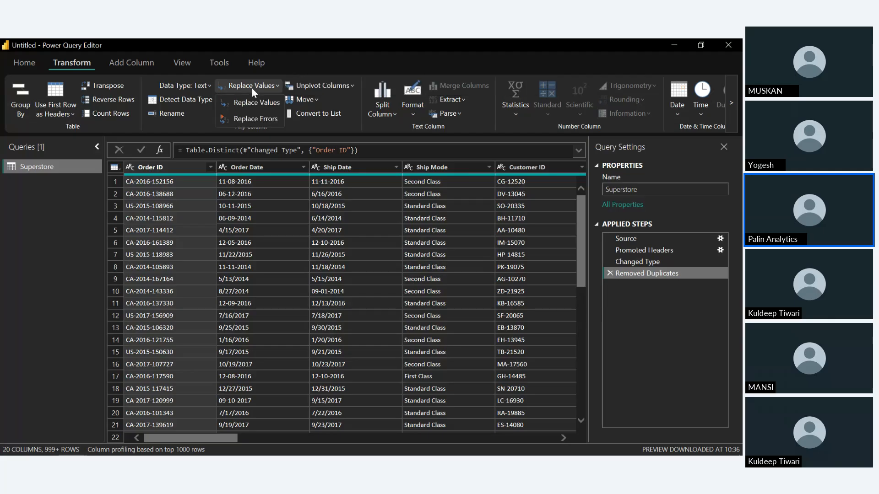
left_click(254, 104)
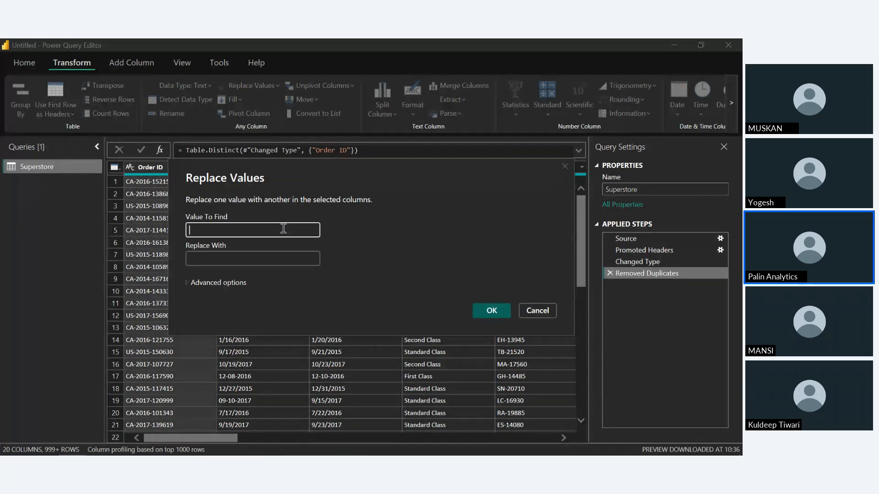
type("NULL")
left_click(248, 264)
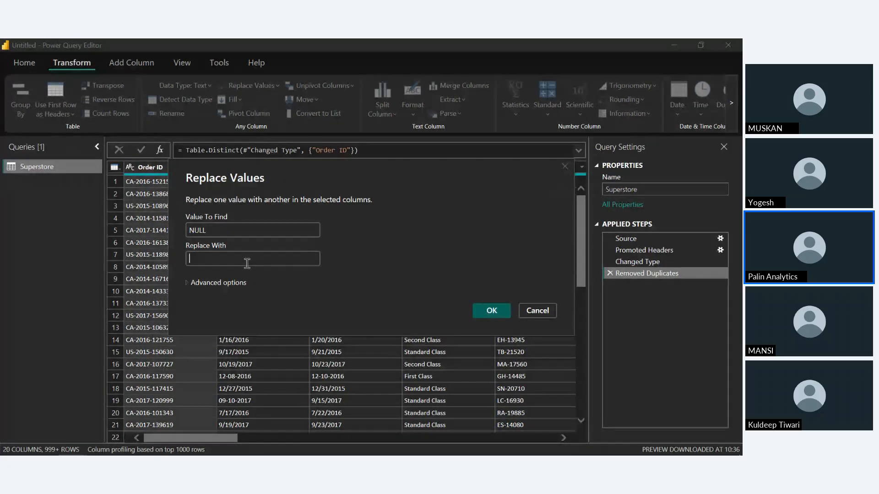
type("U")
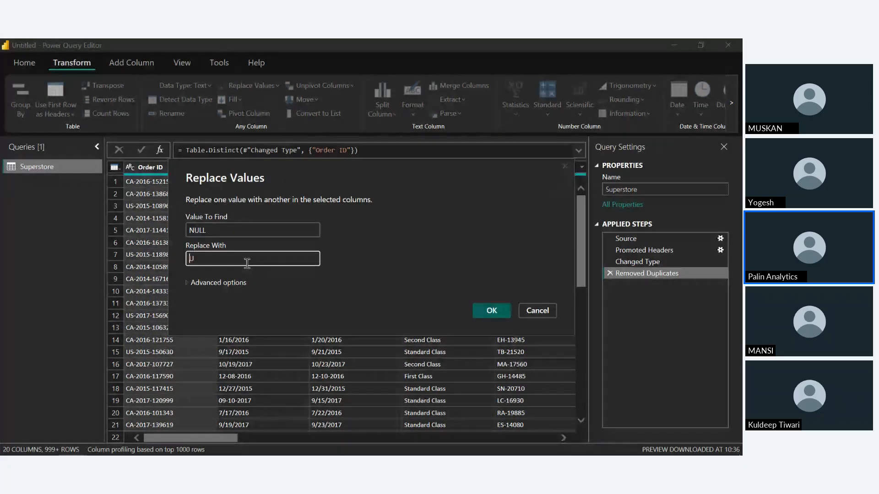
type("nknown")
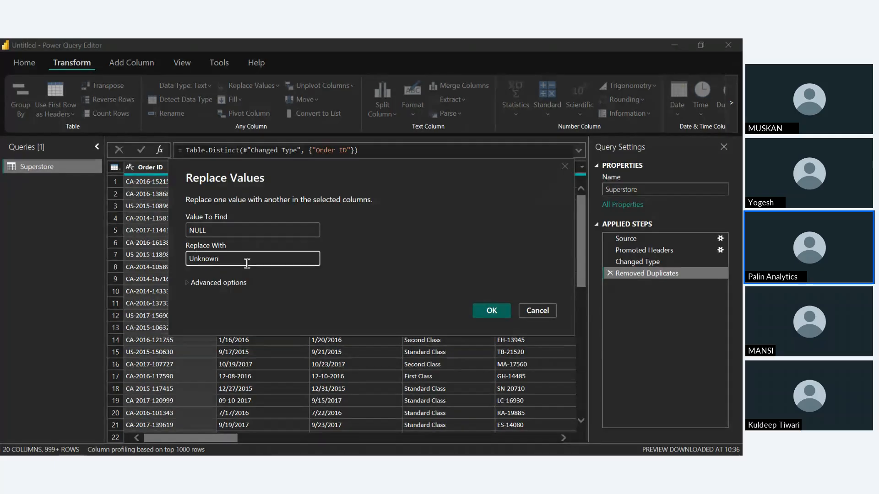
left_click(493, 315)
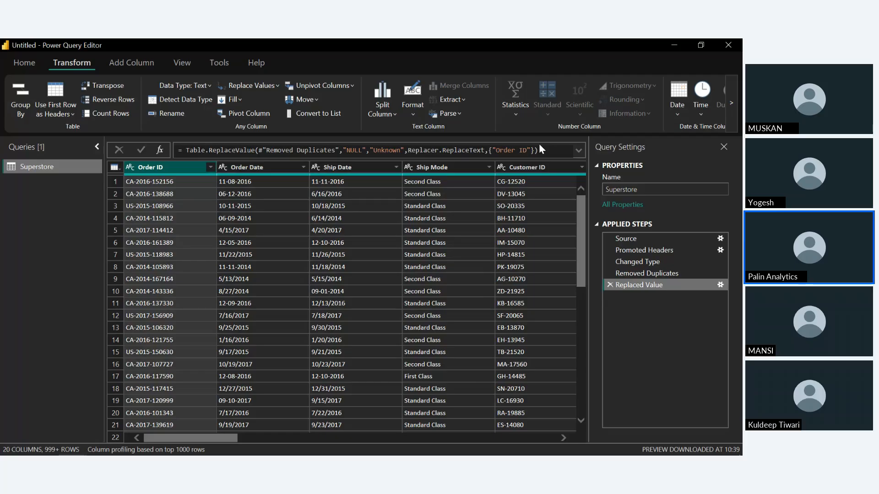
left_click(731, 104)
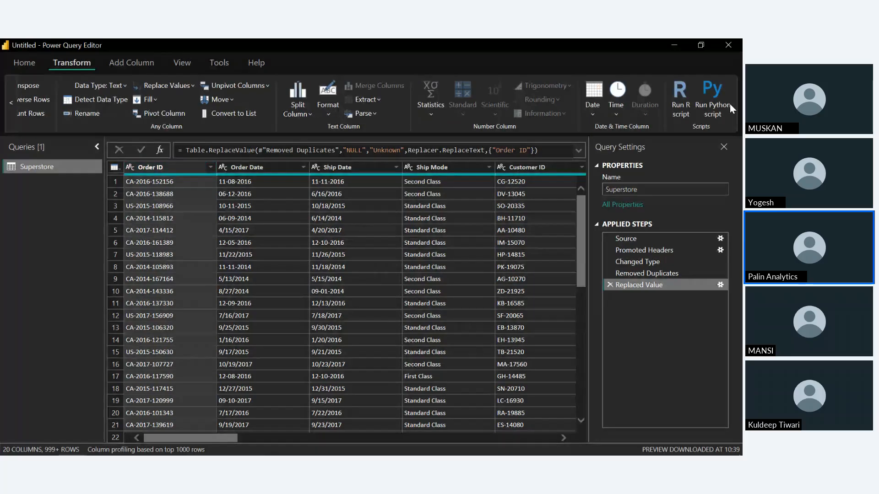
left_click(26, 68)
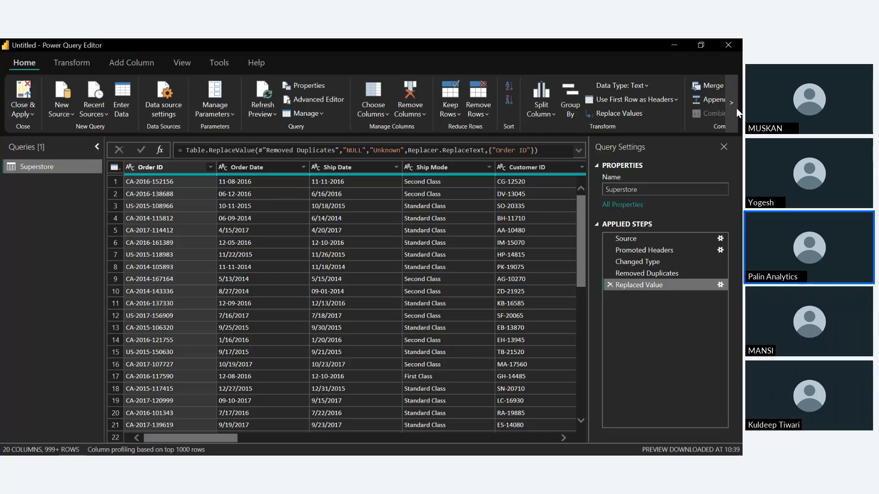
Trim leading and trailing whitespace from the Order ID column and clean its non-printable characters
left_click(68, 64)
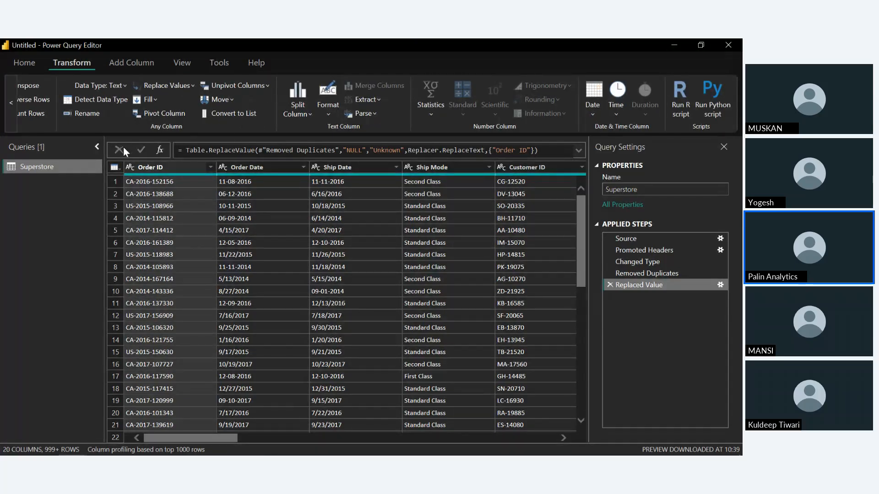
left_click(324, 113)
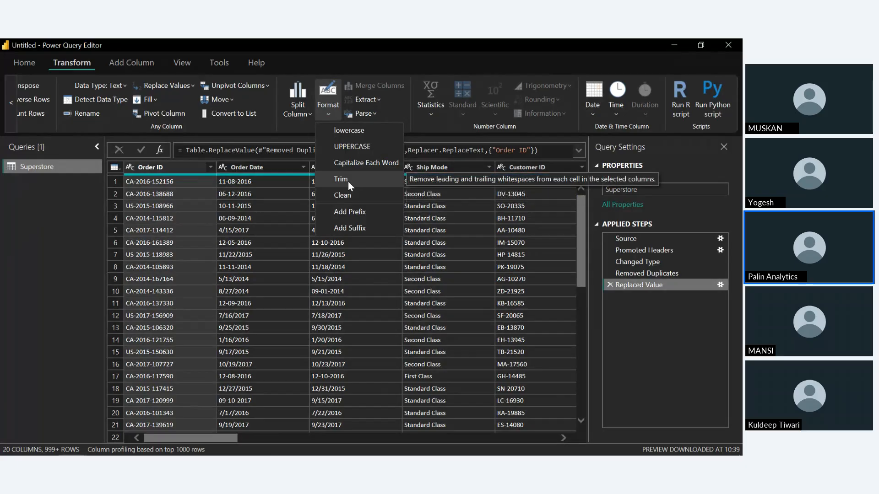
left_click(347, 182)
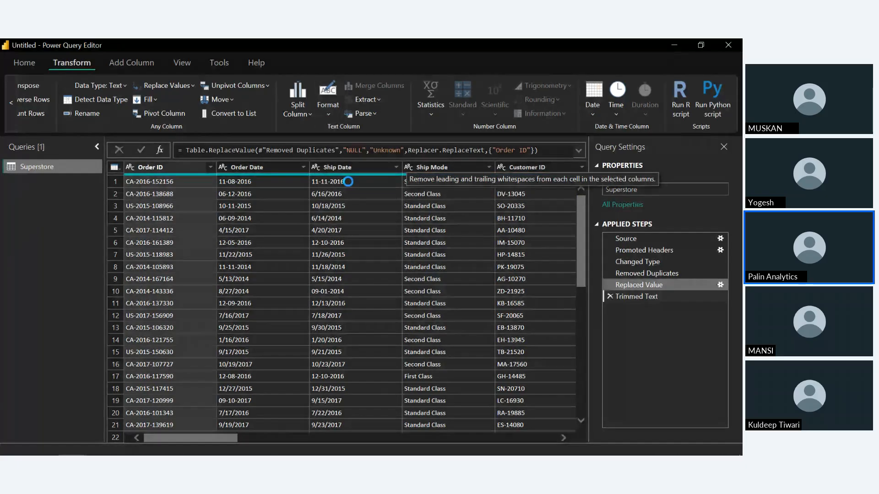
left_click(328, 114)
left_click(341, 192)
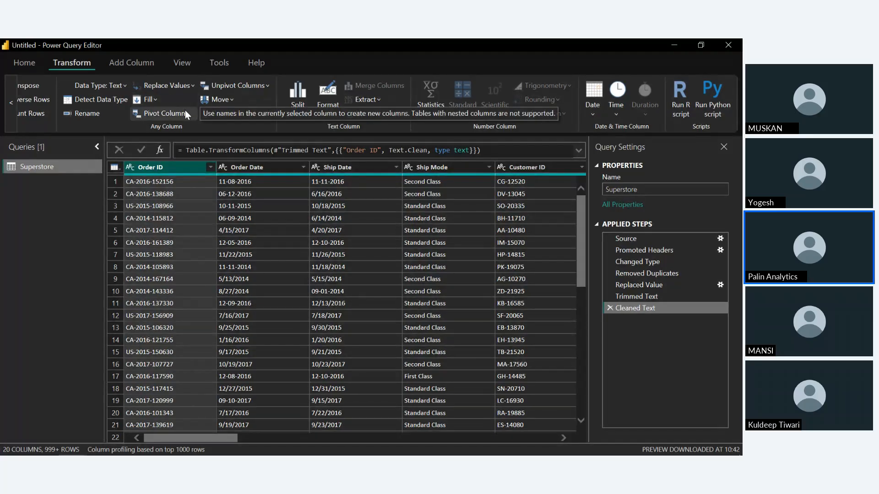
left_click(334, 111)
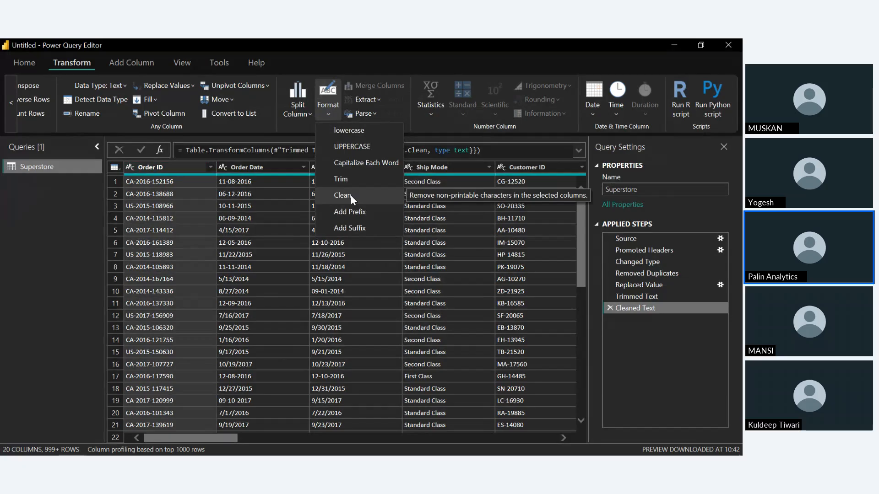
left_click(1, 247)
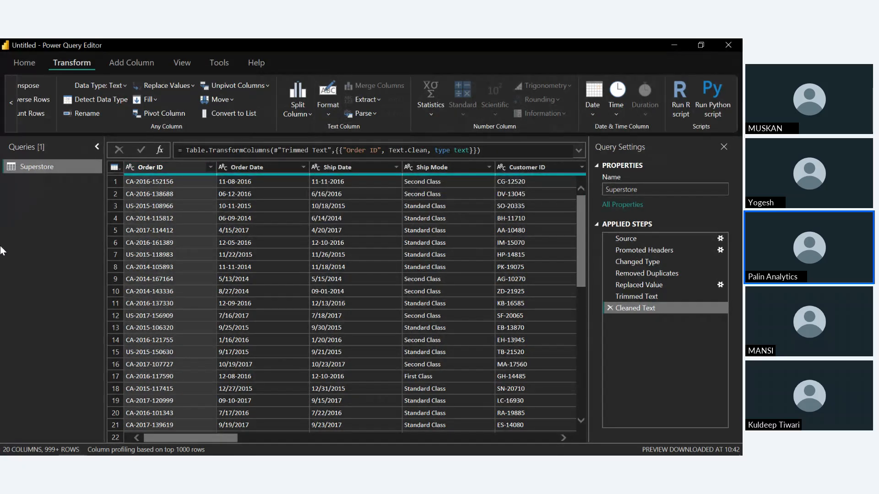
left_click(330, 112)
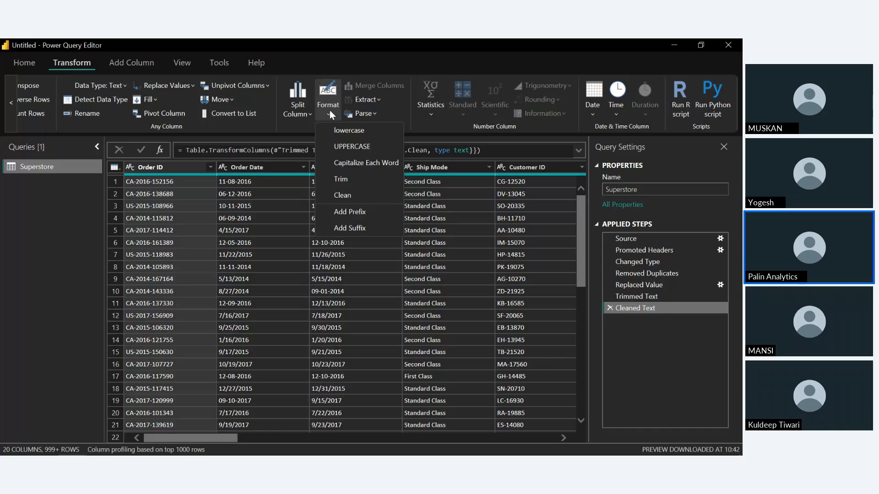
left_click(73, 291)
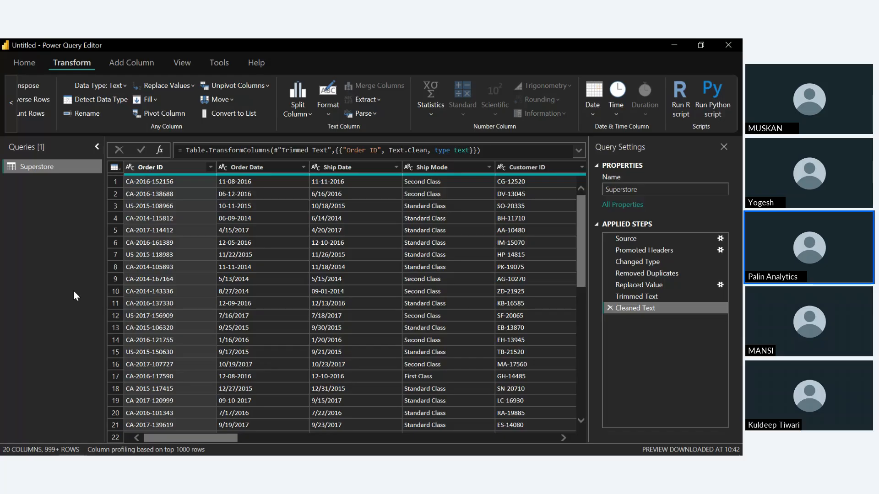
Examine the join kinds offered for merging the Superstore query with another table, and leave without merging
left_click(22, 61)
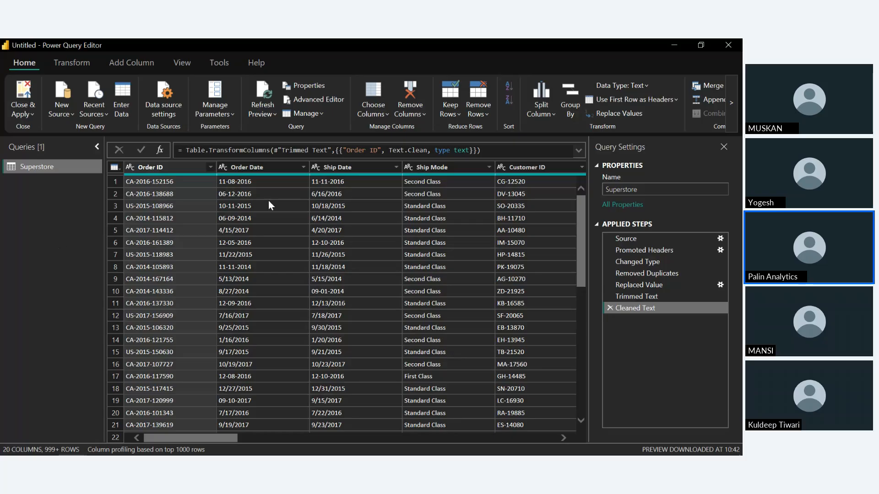
scroll(276, 110, "right", 2)
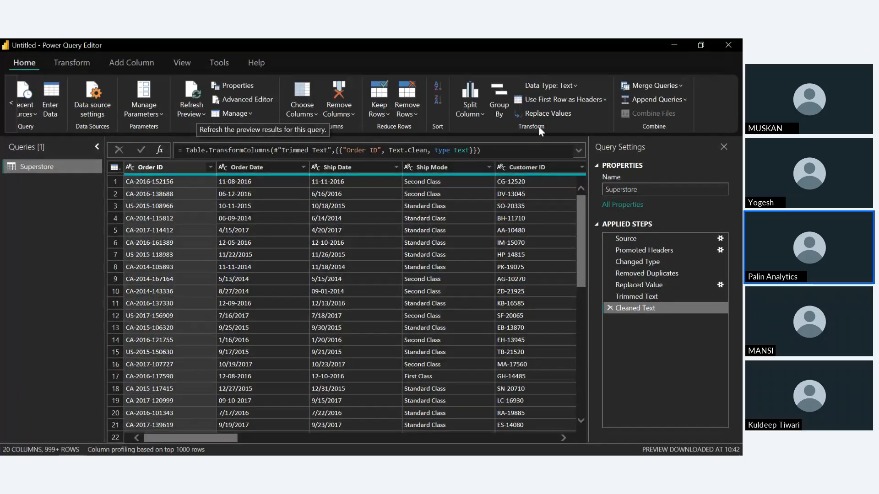
left_click(647, 87)
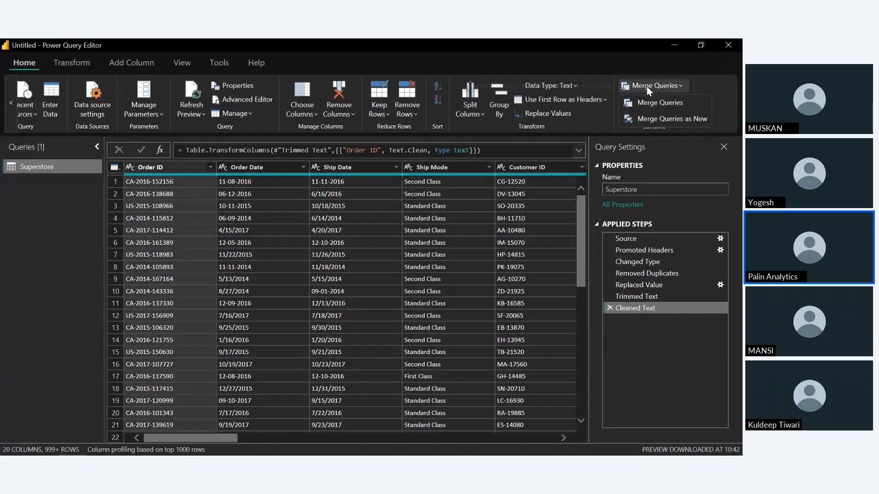
left_click(658, 106)
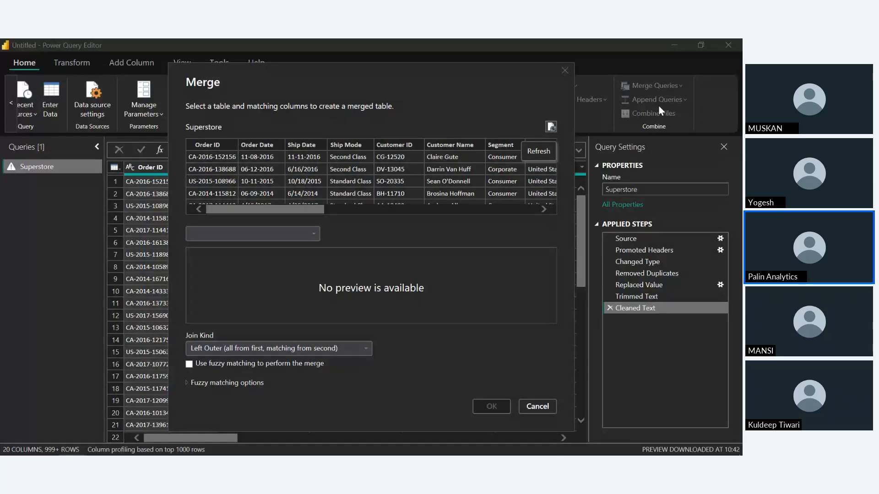
left_click(344, 349)
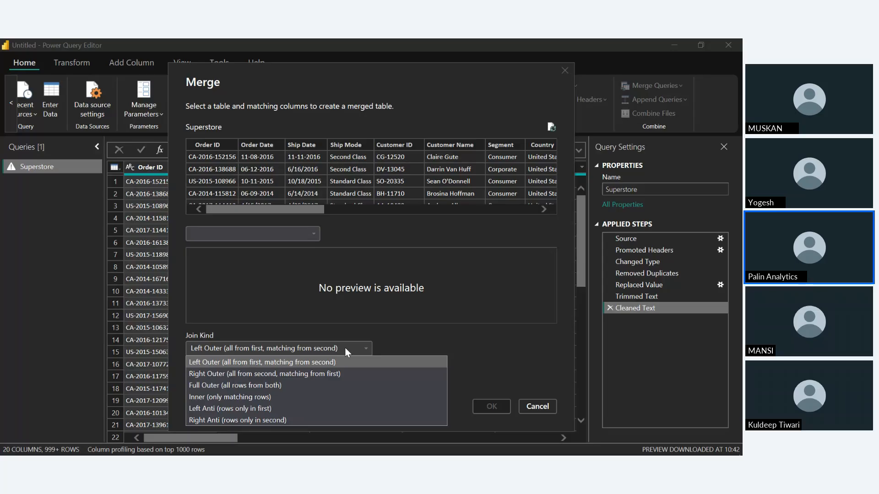
left_click(450, 333)
left_click(543, 407)
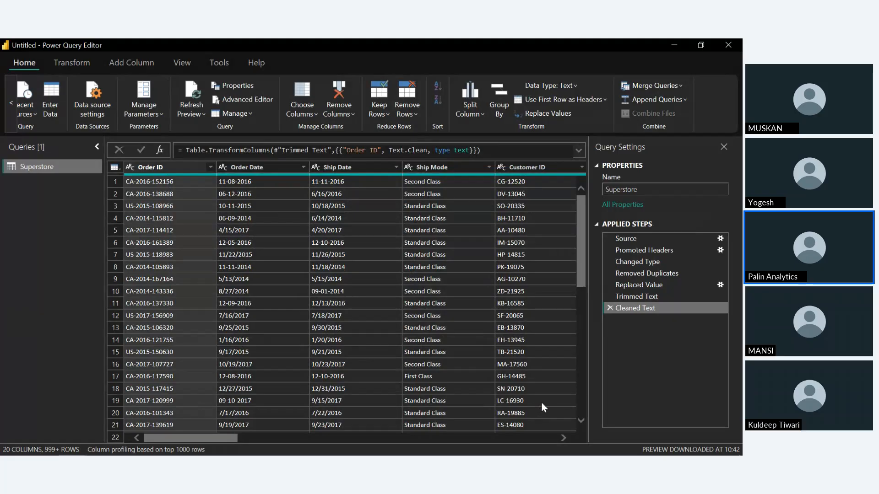
Examine the Append Queries options for two tables and for three or more tables, and leave without appending
left_click(659, 101)
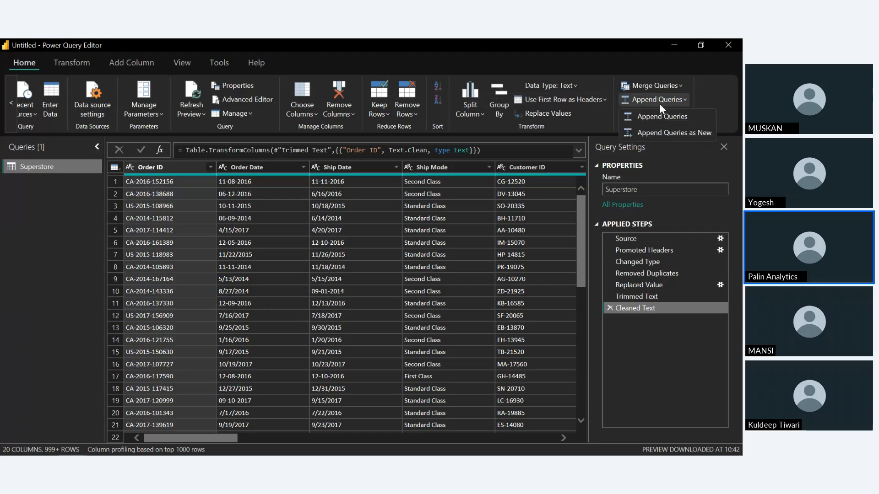
left_click(666, 114)
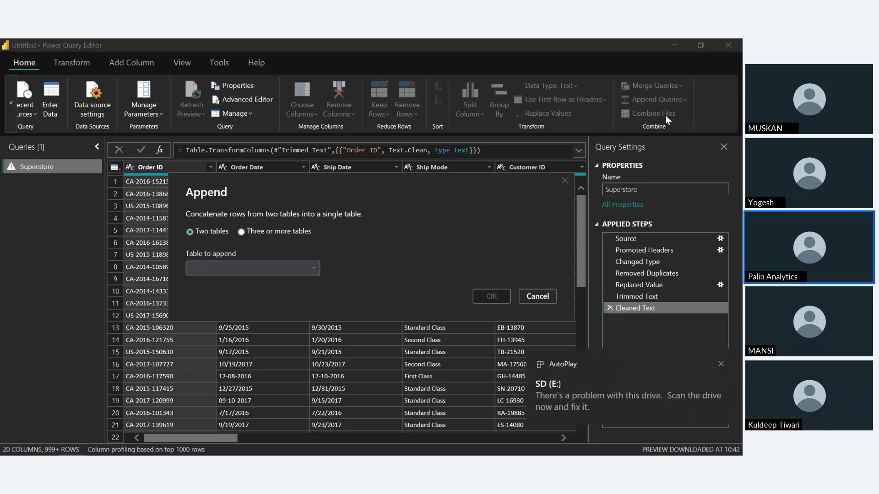
left_click(313, 269)
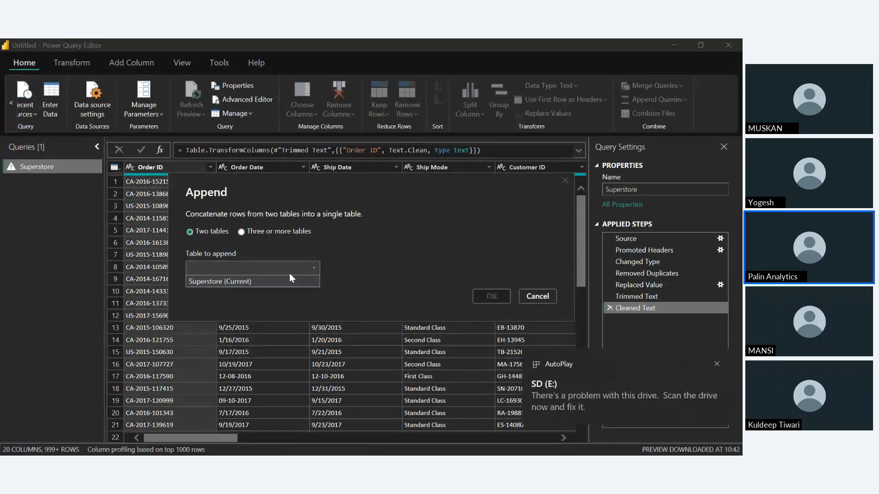
left_click(383, 265)
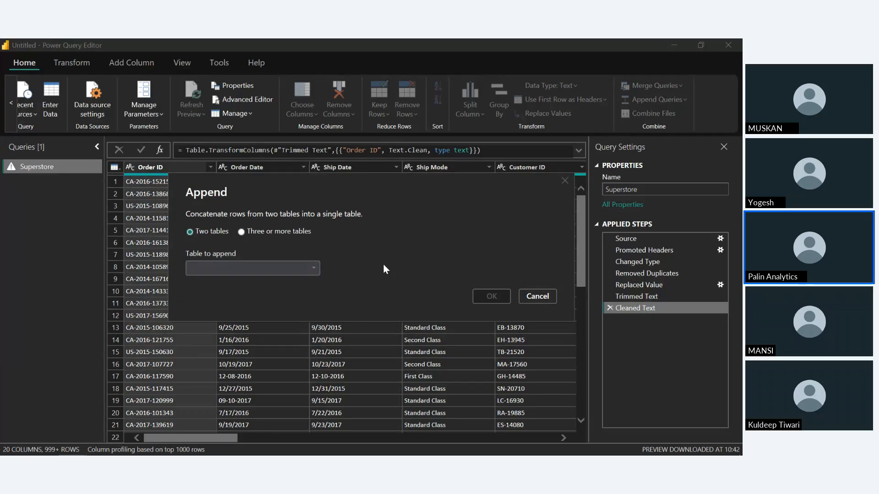
left_click(244, 232)
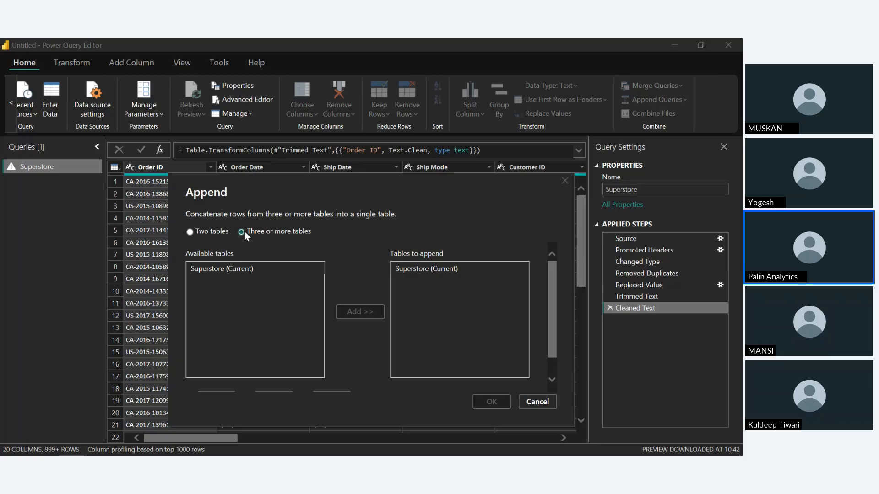
left_click(538, 402)
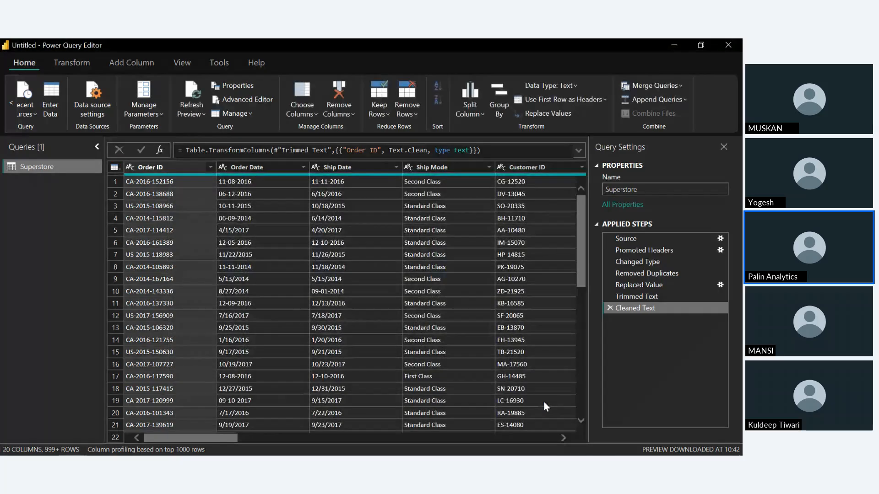
Unpivot all columns of the Superstore table into attribute-value pairs and look through the resulting rows
left_click(79, 66)
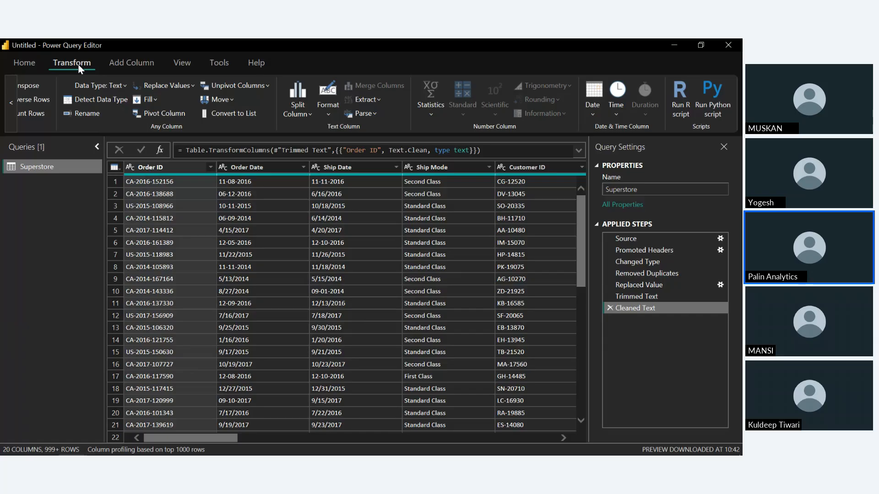
left_click(170, 181)
key("ctrl+a")
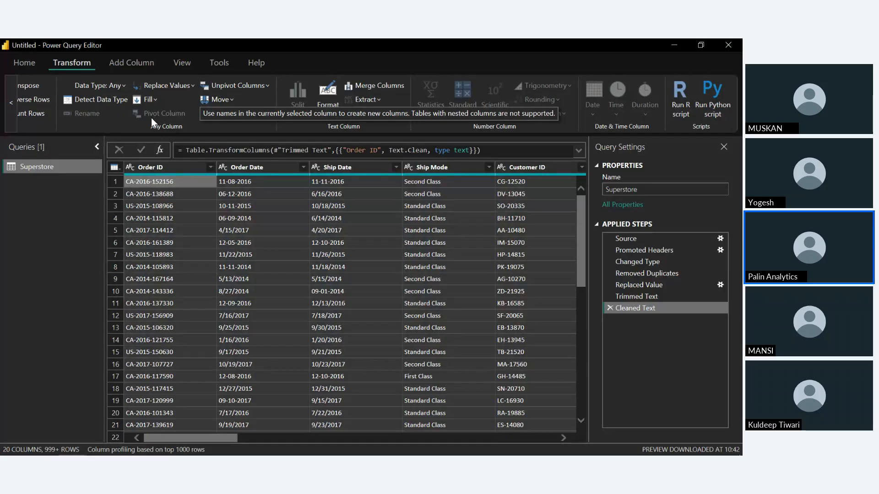
left_click(218, 85)
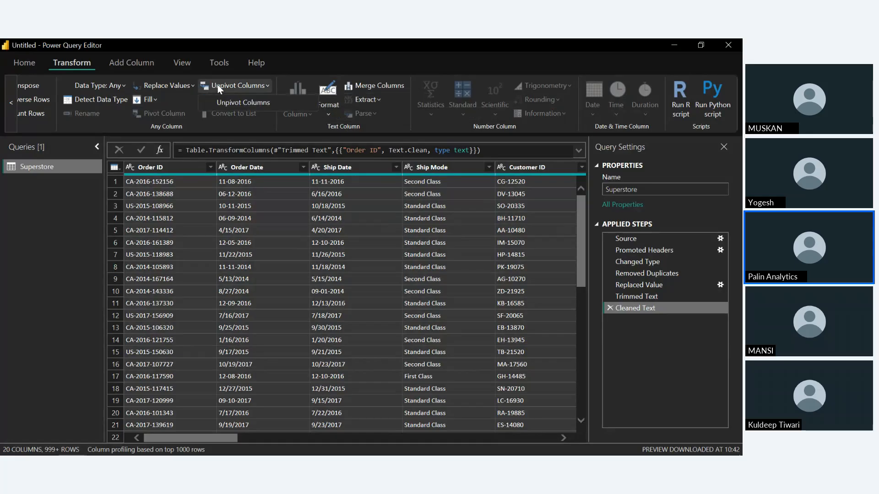
left_click(238, 100)
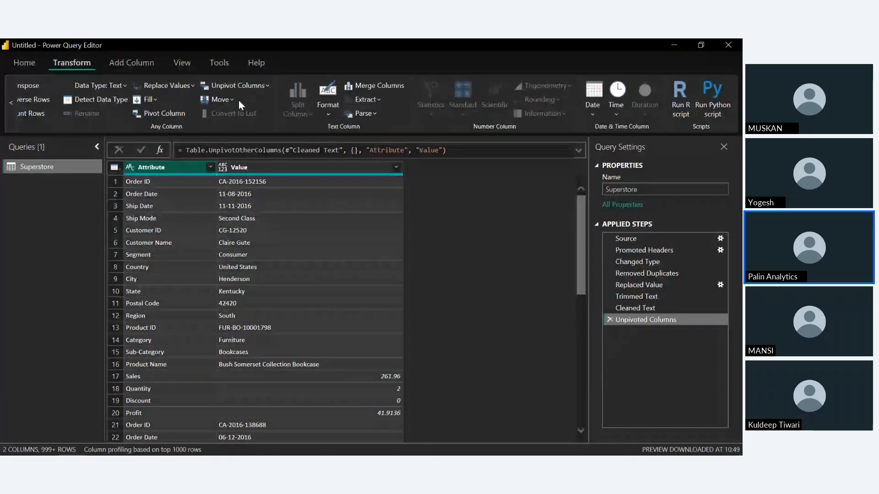
scroll(493, 260, "down", 3)
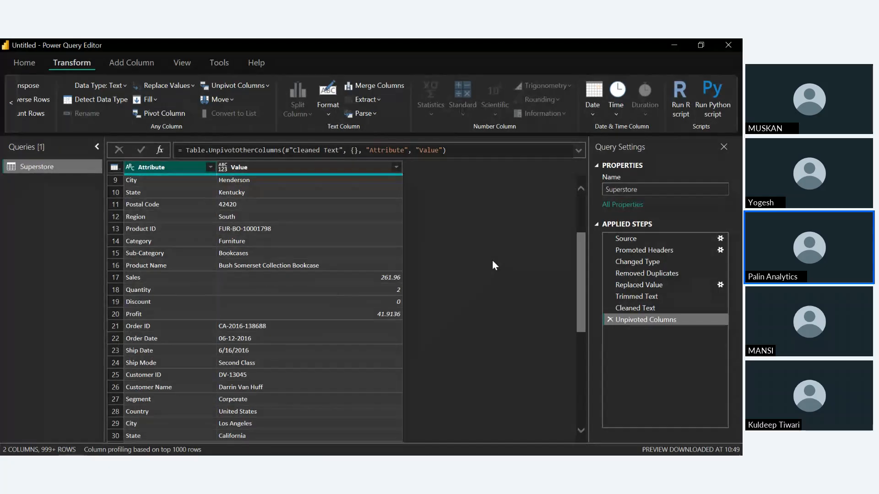
scroll(315, 219, "up", 3)
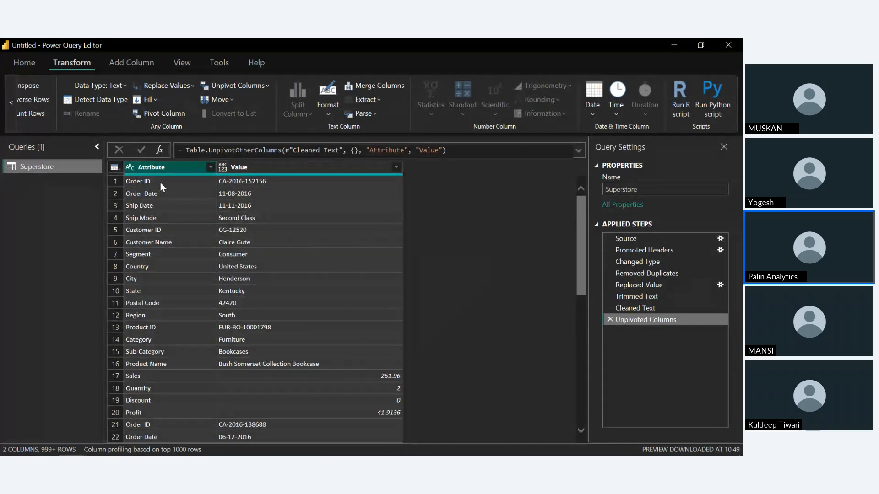
scroll(565, 358, "down", 8)
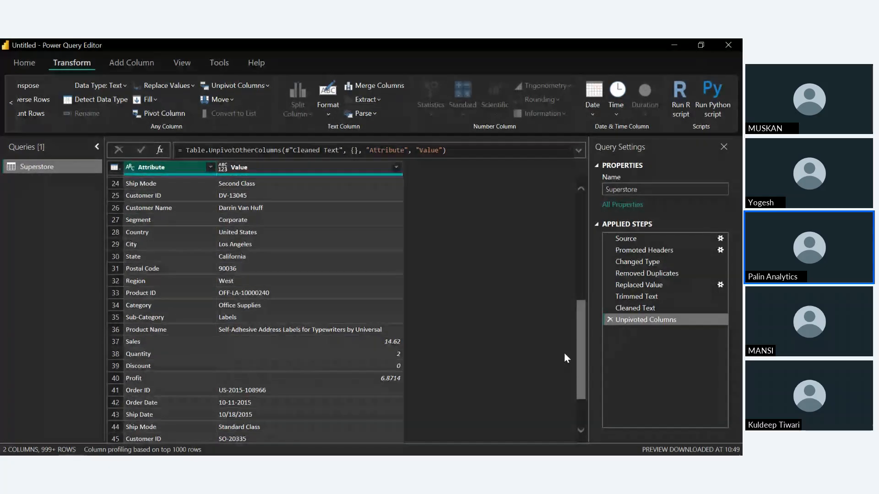
scroll(565, 358, "up", 4)
scroll(565, 355, "down", 1)
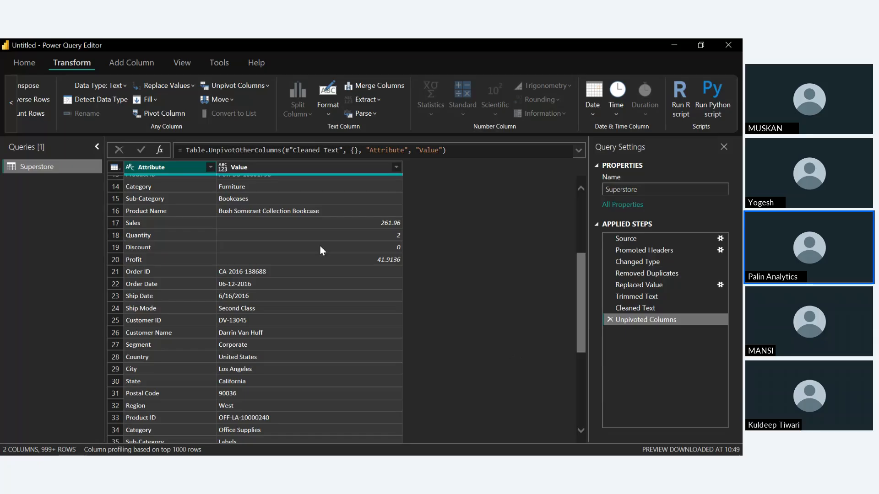
Pivot the Attribute column with Value as the values column, and delete the Pivoted Column and Unpivoted Columns steps
left_click(180, 117)
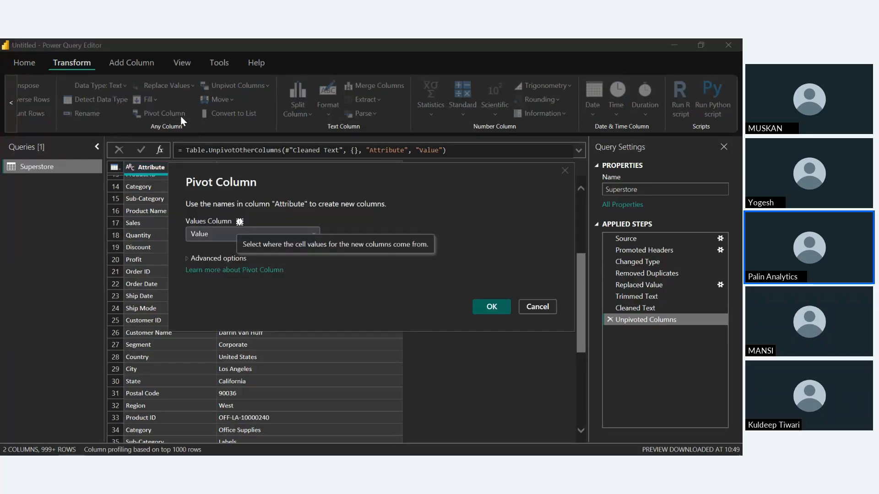
left_click(488, 308)
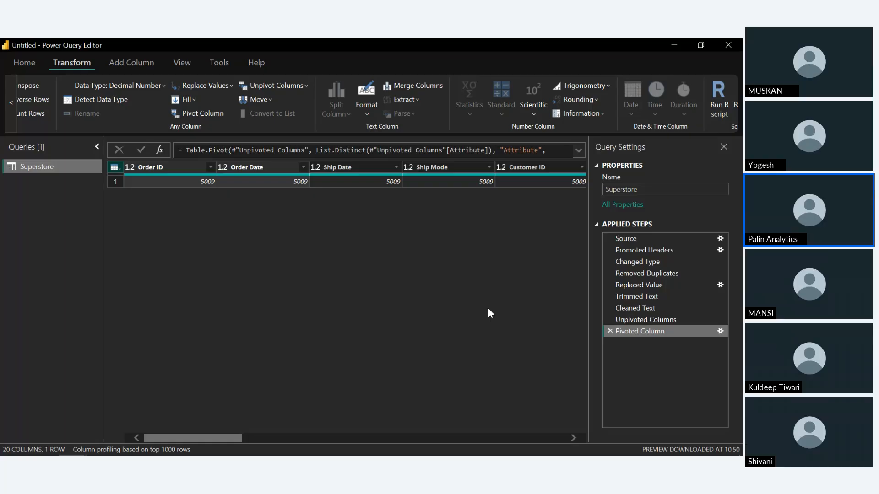
left_click(610, 331)
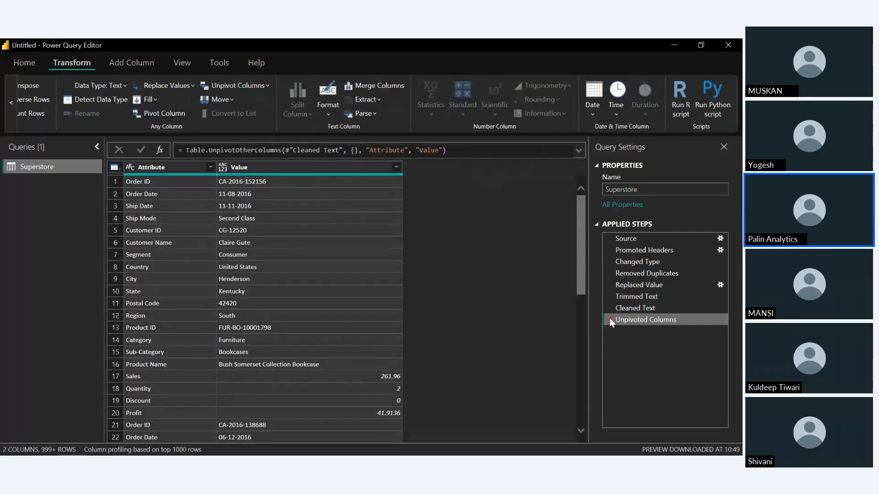
left_click(610, 320)
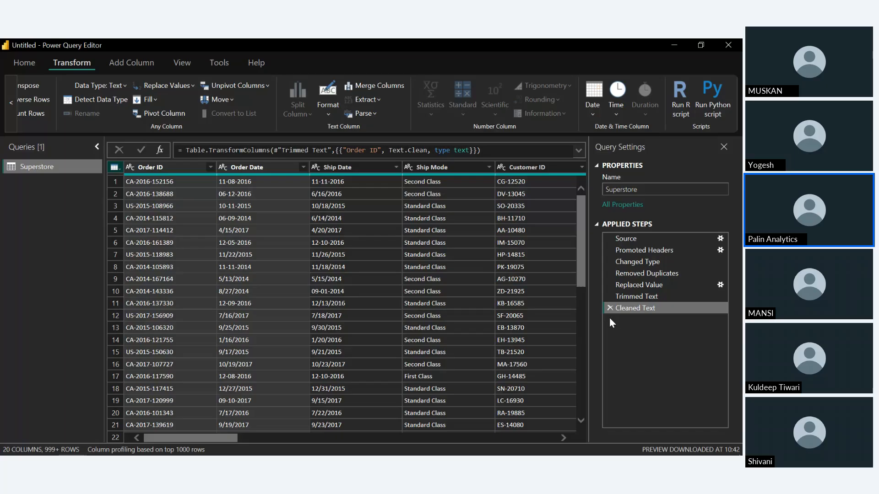
left_click(652, 285)
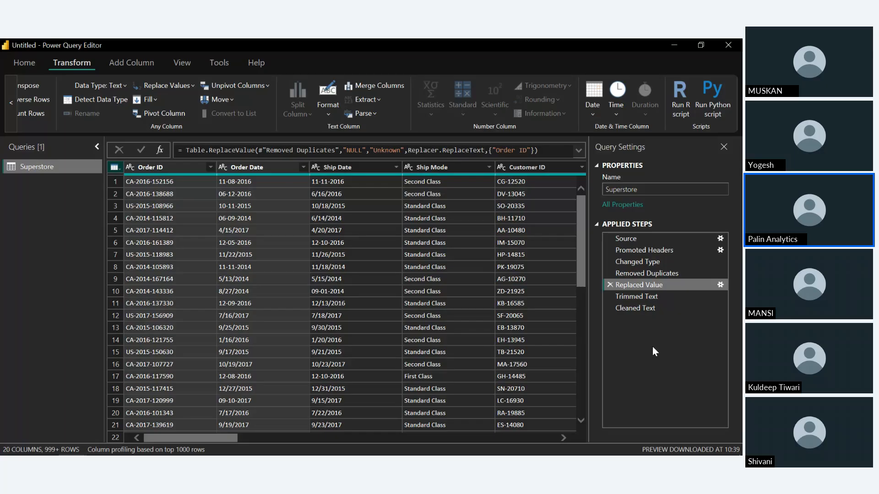
left_click(455, 349)
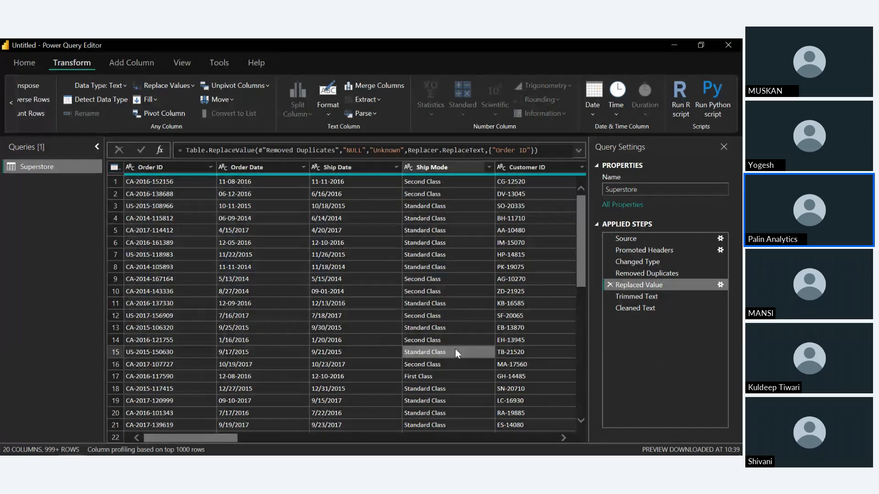
left_click(455, 349)
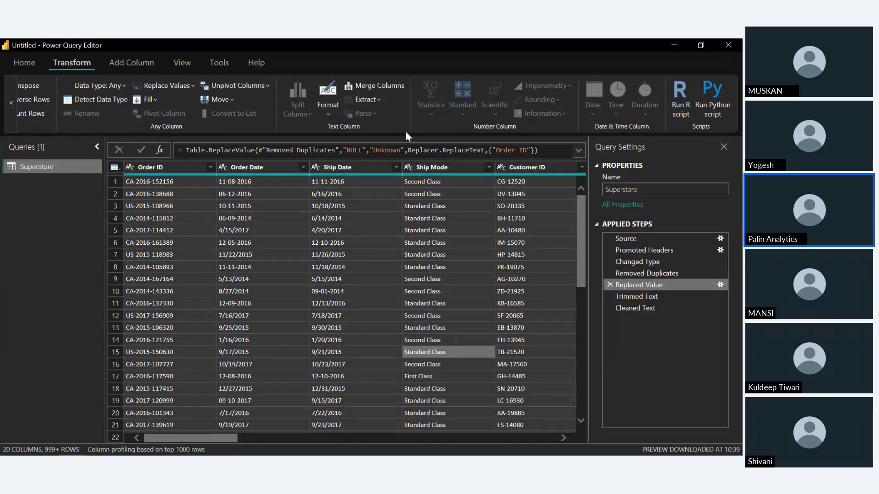
left_click(31, 68)
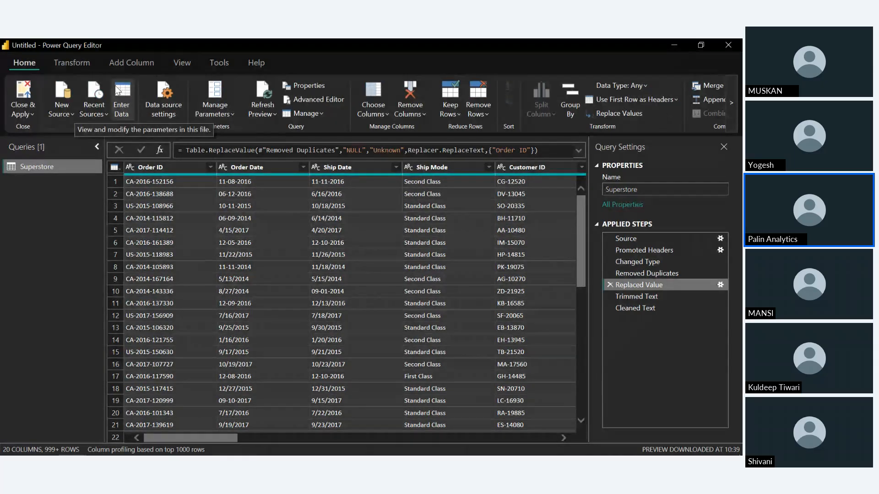
left_click(76, 63)
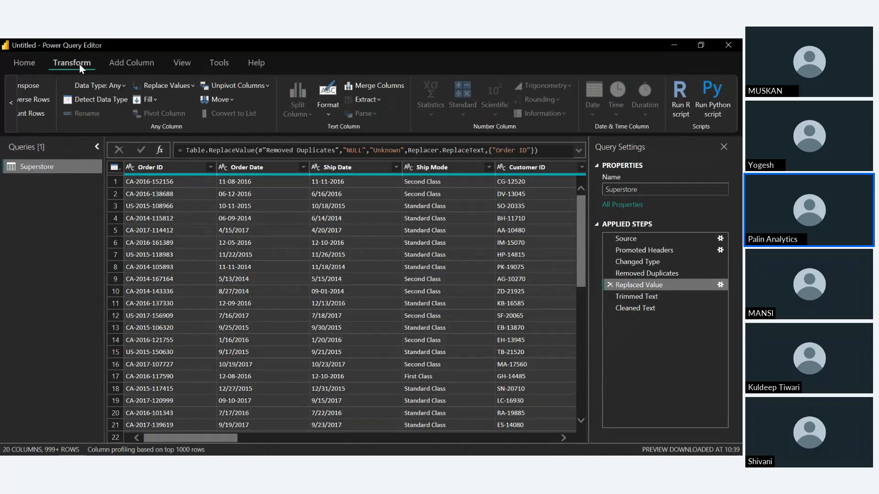
left_click(166, 84)
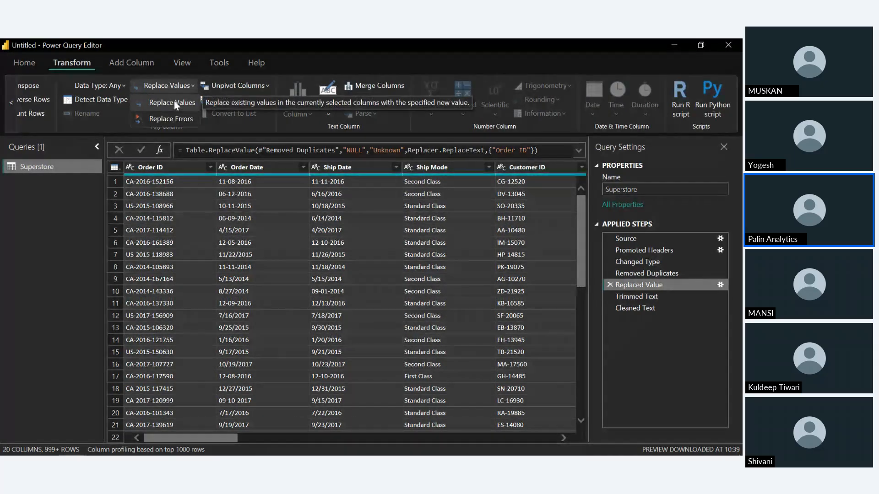
left_click(174, 103)
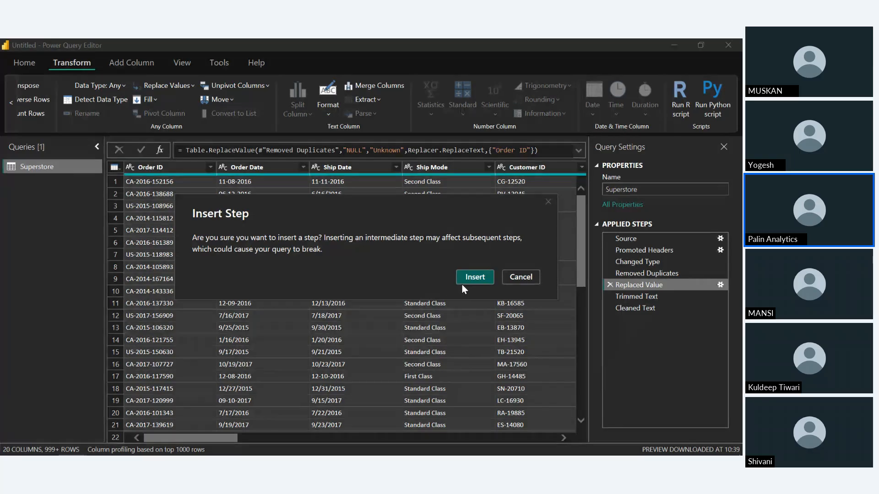
left_click(521, 276)
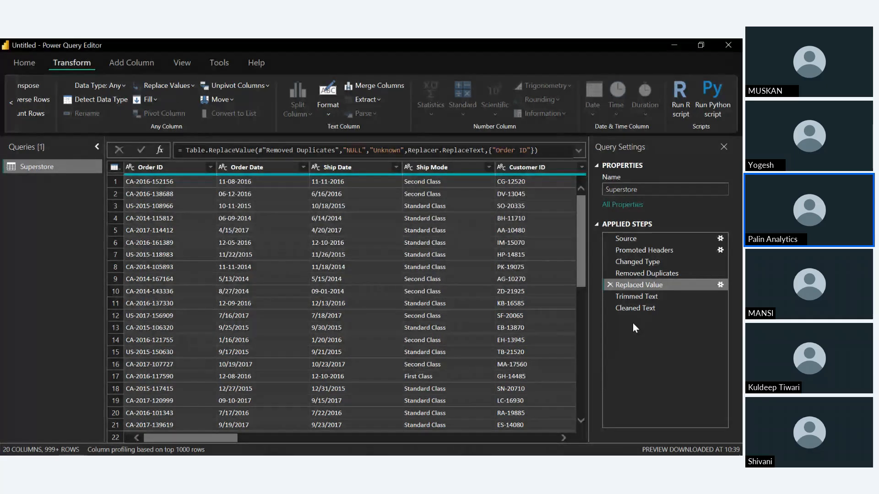
Return to the Cleaned Text step and replace NULL with Unknown in all columns of the Superstore table
left_click_drag(638, 302, 682, 419)
left_click(649, 307)
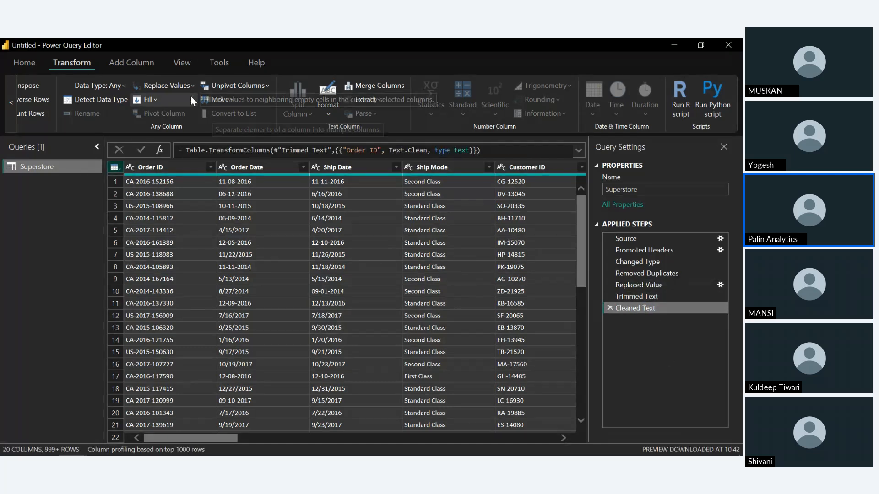
left_click(177, 84)
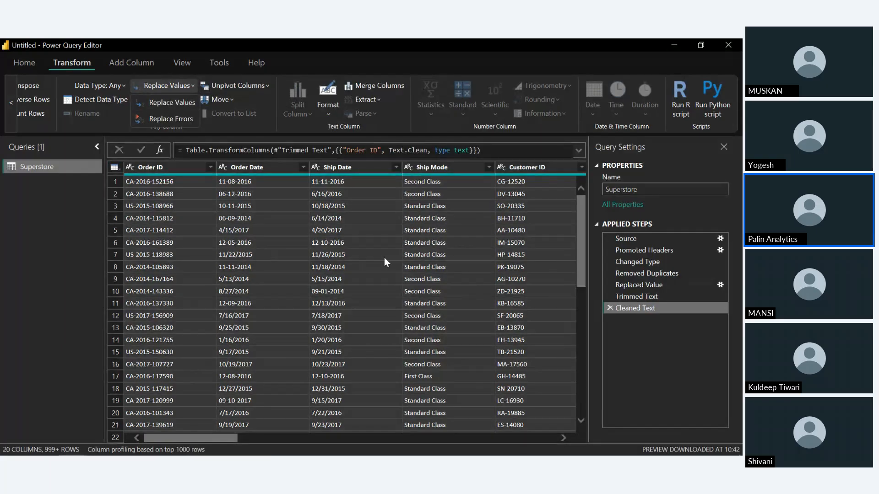
left_click(162, 98)
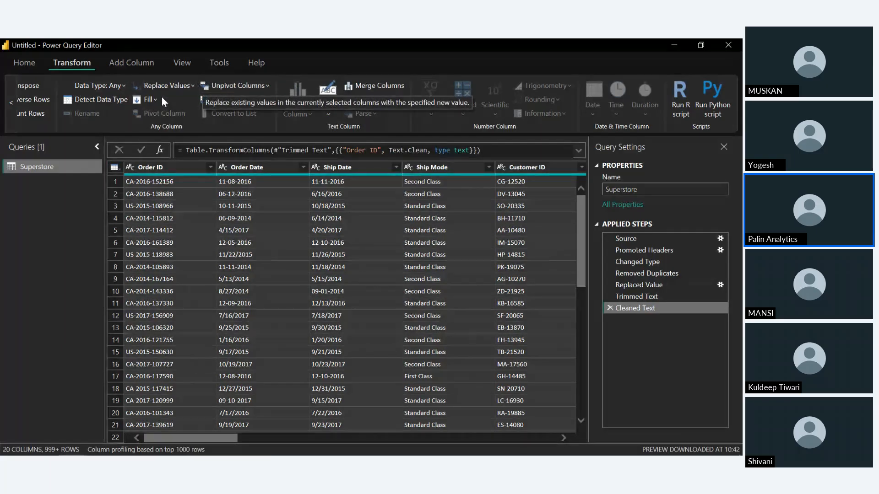
type("N")
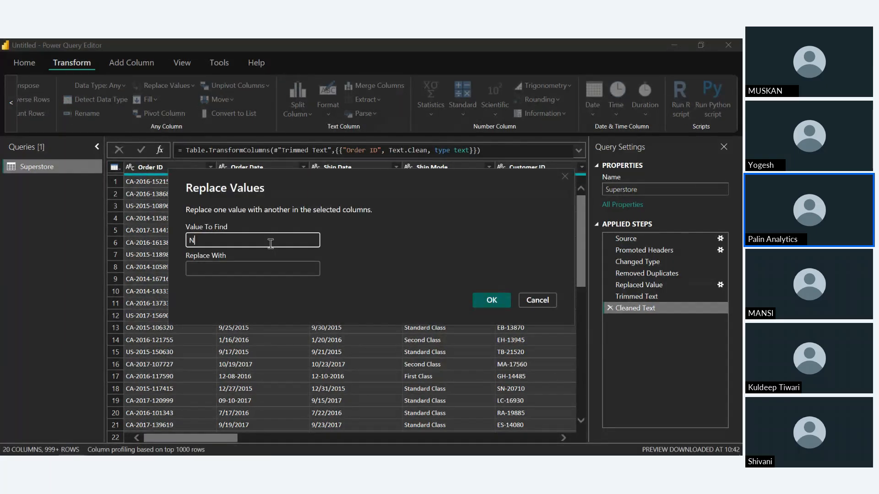
type("ULL")
left_click(265, 266)
type("U")
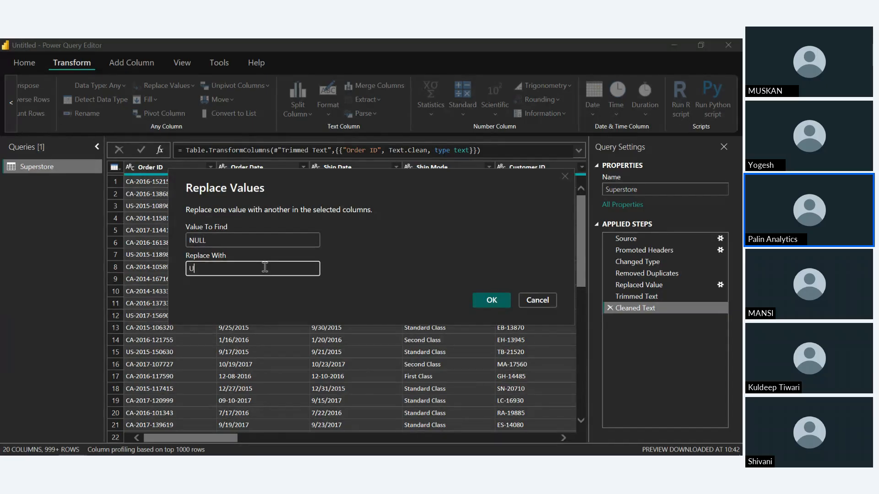
type("nknown")
key("Return")
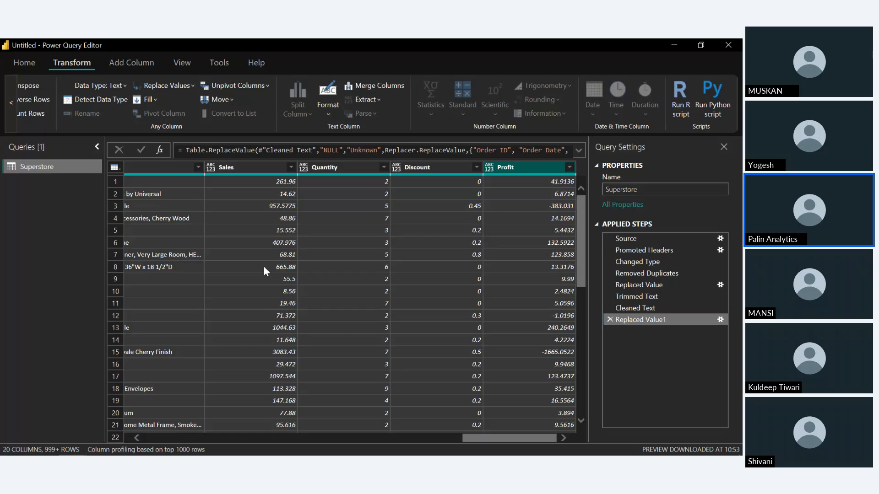
Look through the Sales, Quantity, Discount and Profit values, and delete the replacement step that follows Cleaned Text
left_click(449, 318)
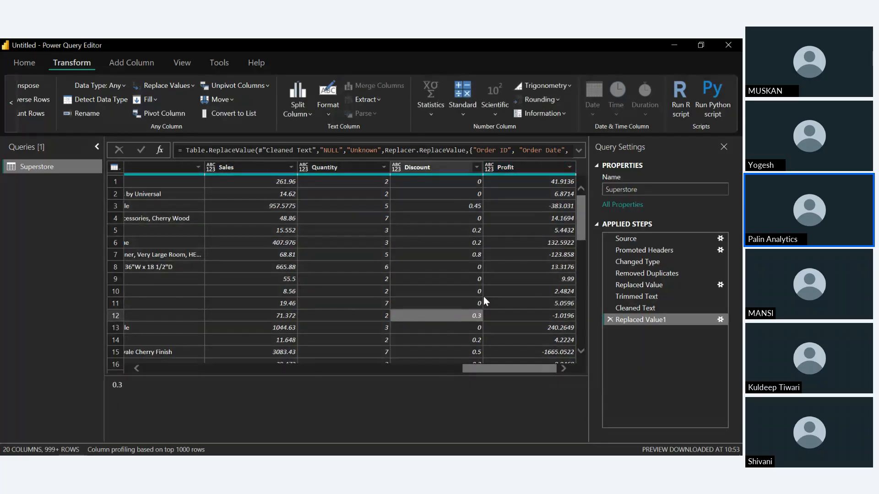
scroll(408, 236, "down", 12)
scroll(407, 232, "down", 20)
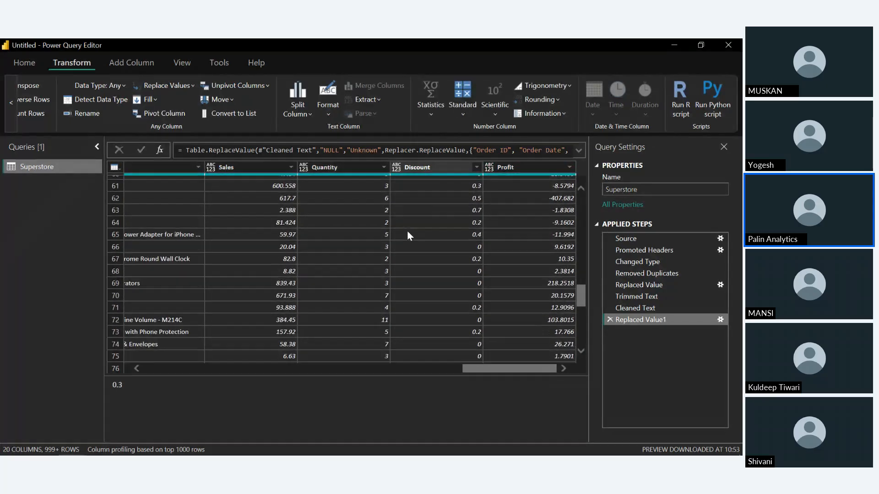
scroll(408, 230, "up", 20)
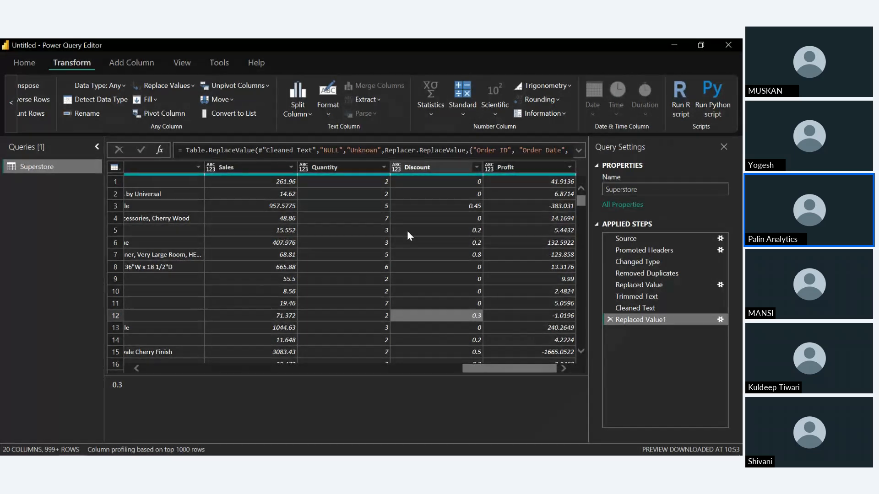
left_click(611, 319)
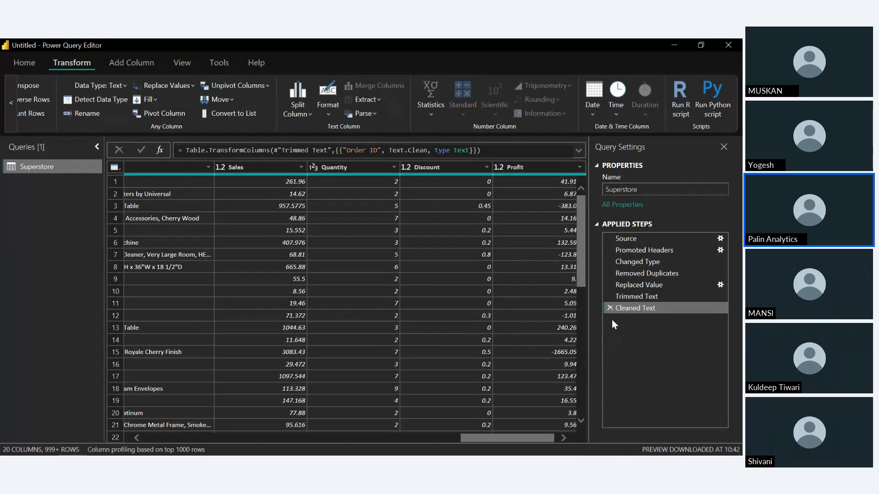
Select every column of the Superstore table again and replace the value NULL with Unknown
left_click(370, 306)
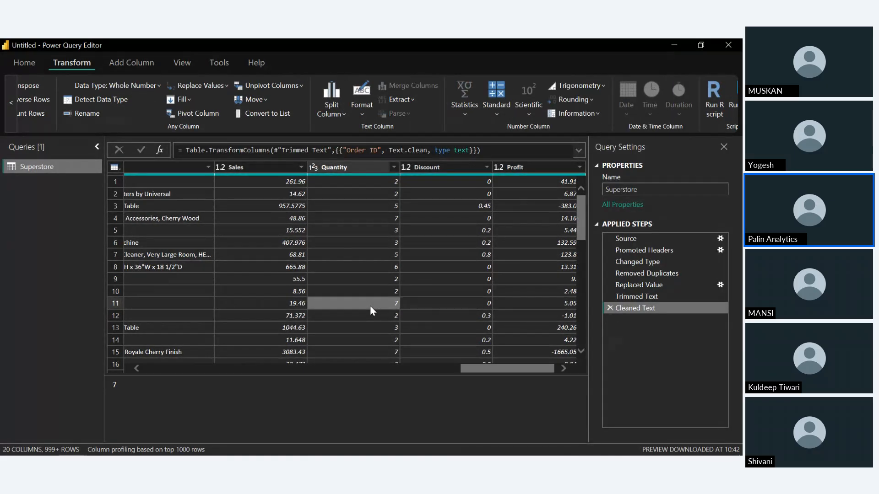
left_click(370, 306)
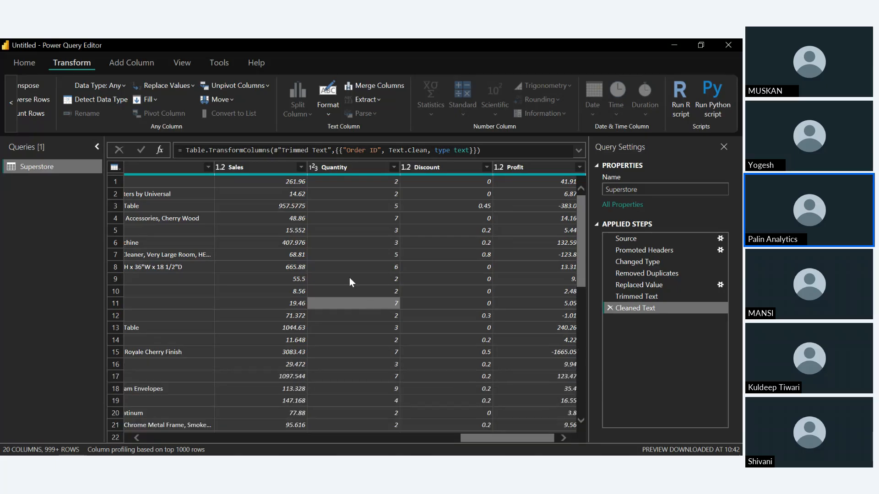
left_click(178, 83)
left_click(175, 103)
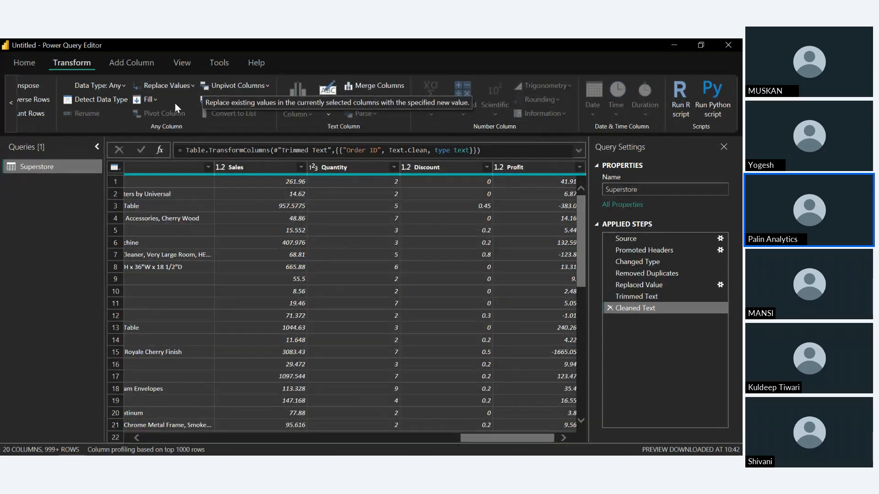
type("N")
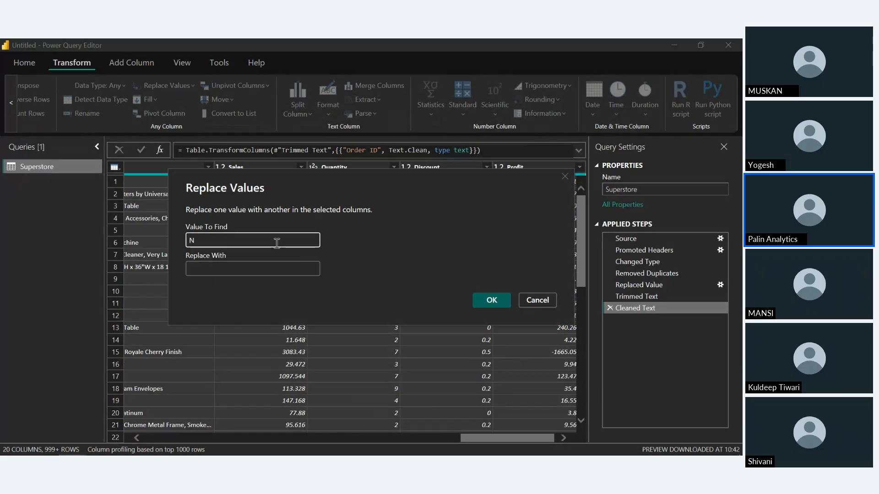
type("ULL")
left_click(283, 264)
type("Unk")
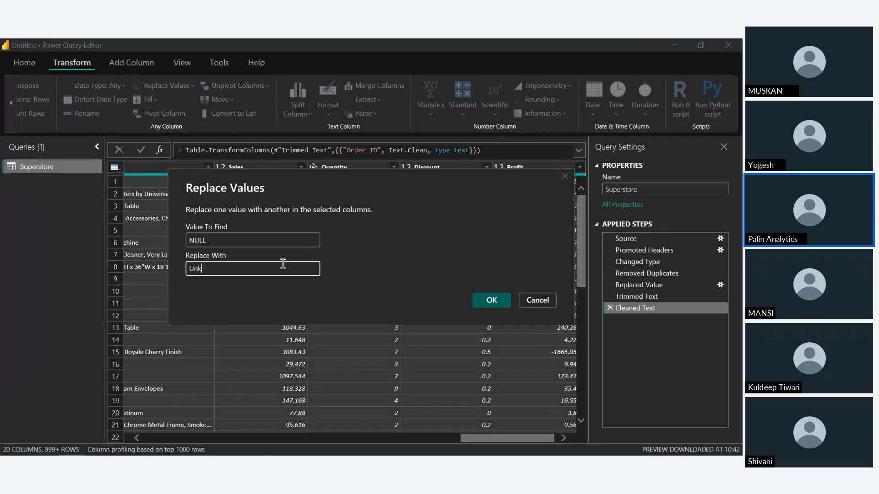
type("nown")
key("Return")
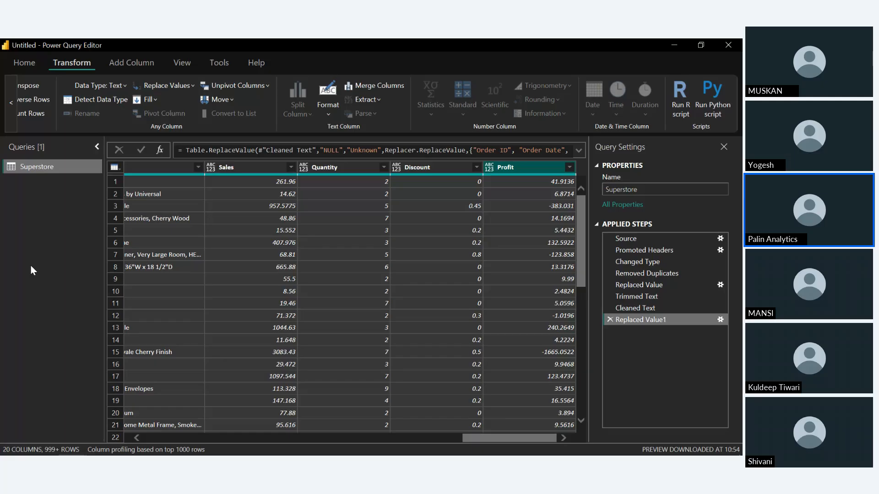
Open the list of actions available for the Superstore query
right_click(48, 170)
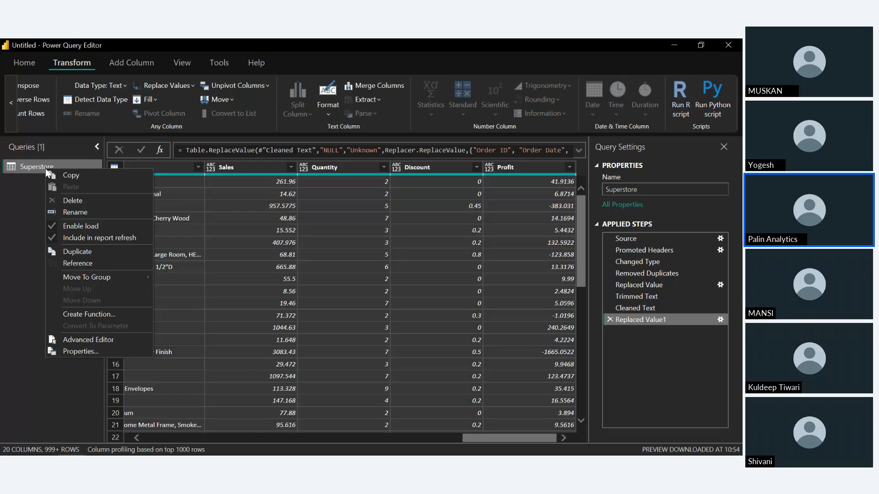
Create a reference query from the Superstore query and rename it Customers
left_click(92, 263)
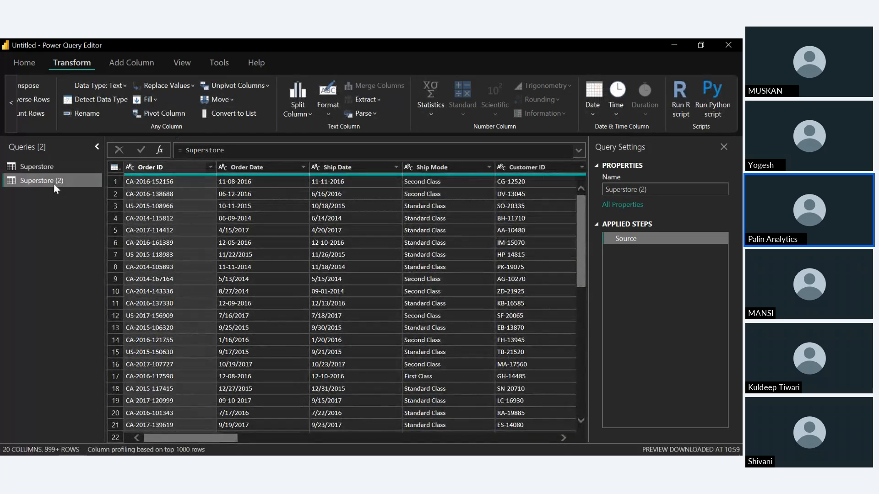
right_click(53, 182)
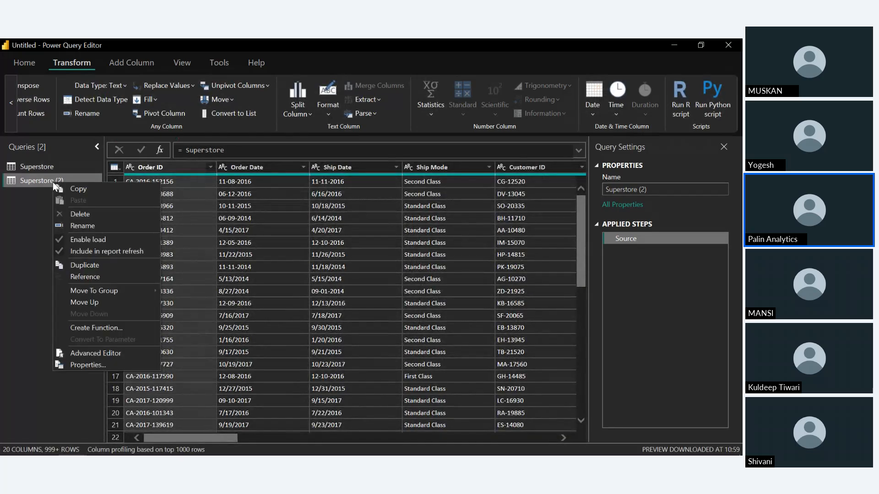
left_click(83, 225)
type("C")
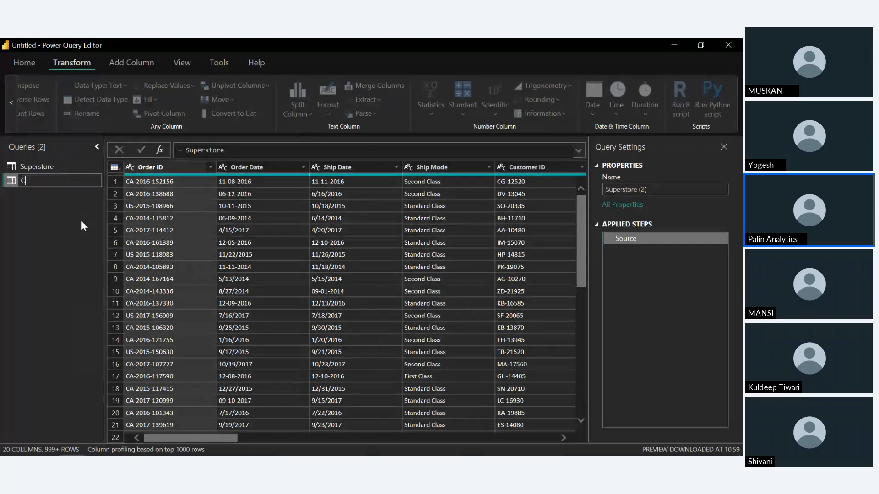
type("ustomers")
key("Return")
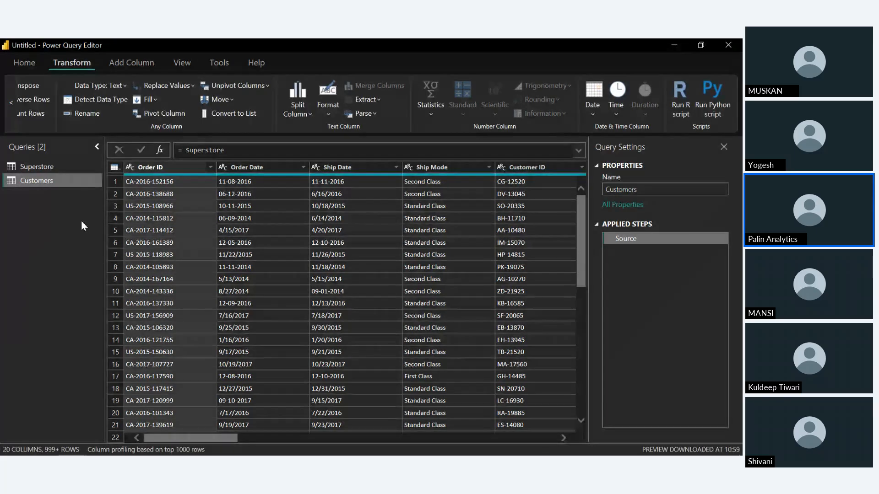
Create another reference query from the Superstore query and rename it Orders
left_click(51, 170)
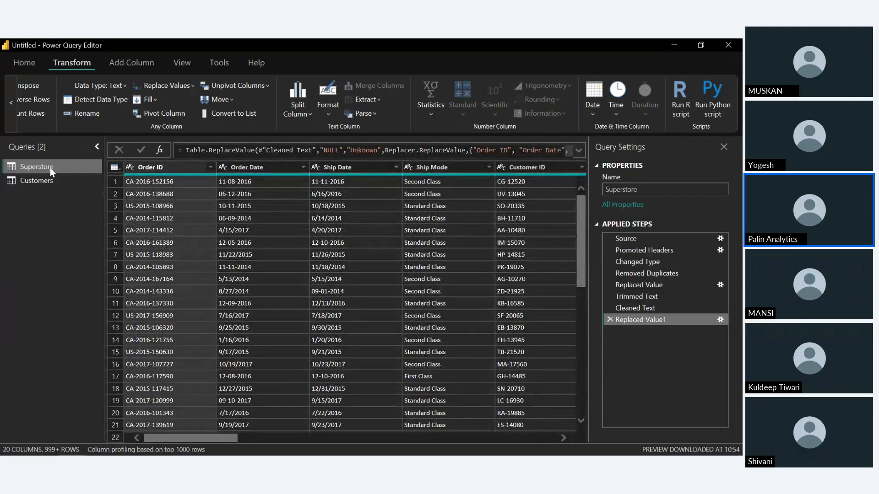
right_click(51, 167)
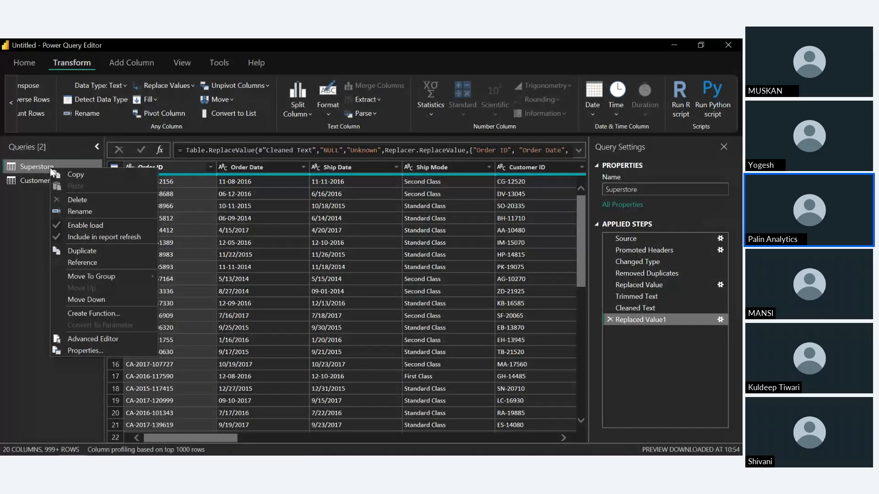
left_click(86, 261)
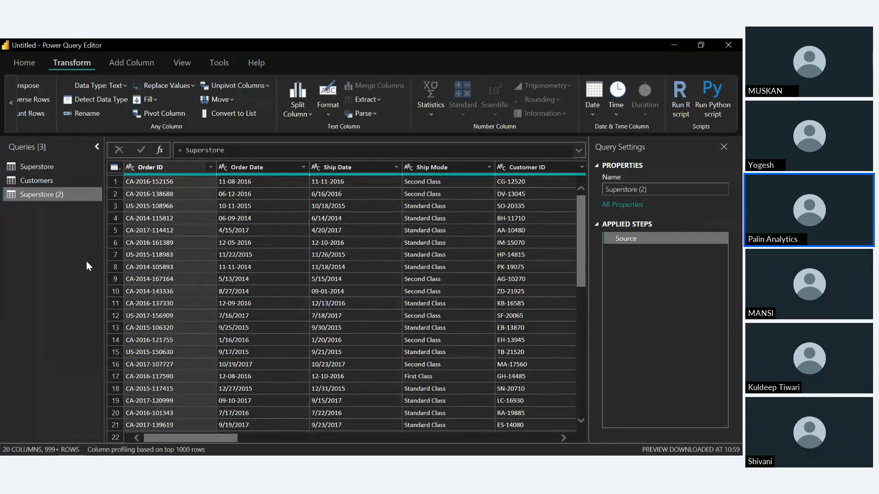
right_click(61, 199)
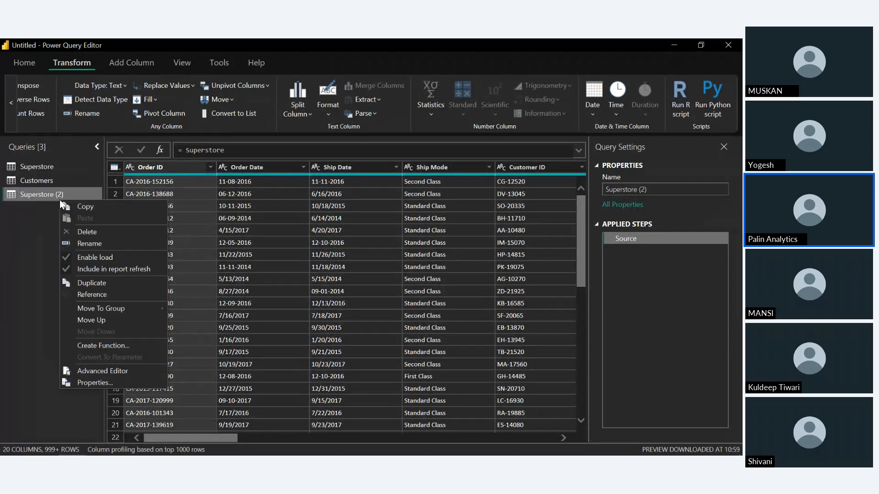
left_click(91, 247)
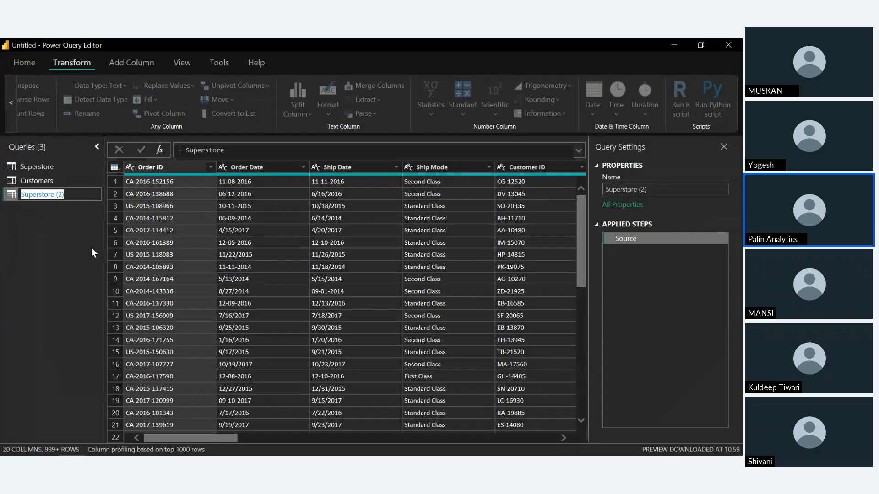
type("Order")
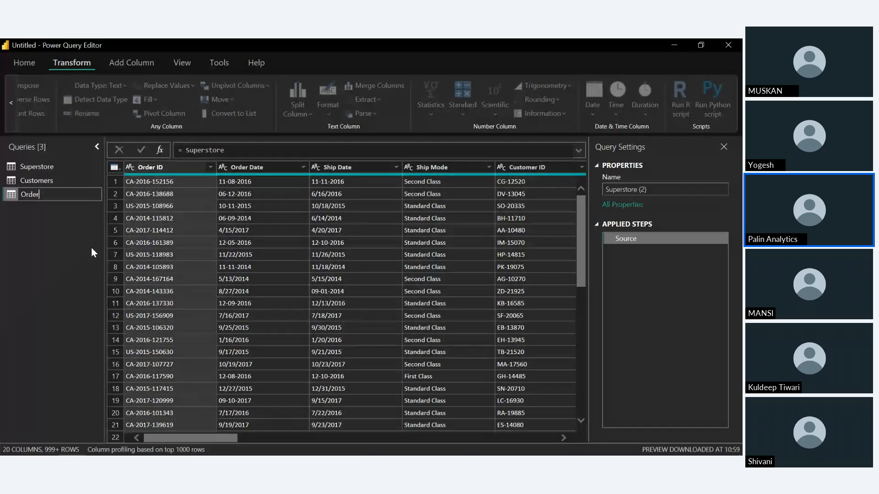
type("s")
key("Return")
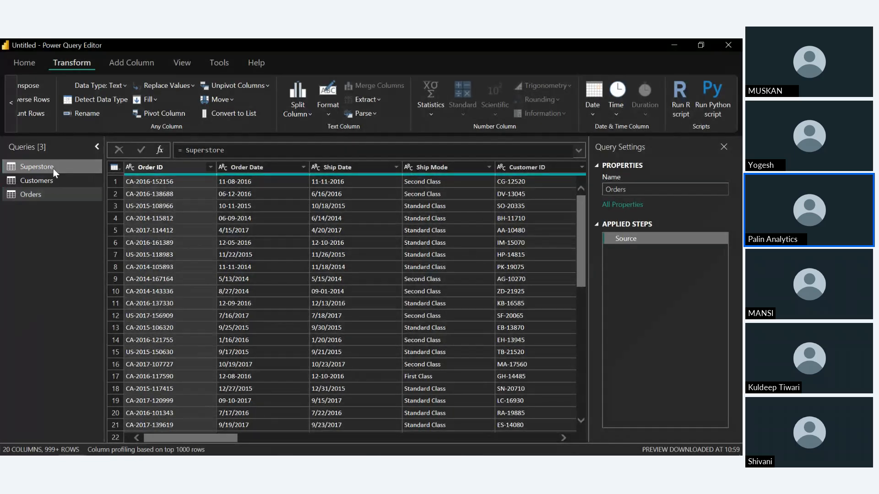
Create a third reference query from the Superstore query and rename it Products
left_click(53, 168)
right_click(53, 169)
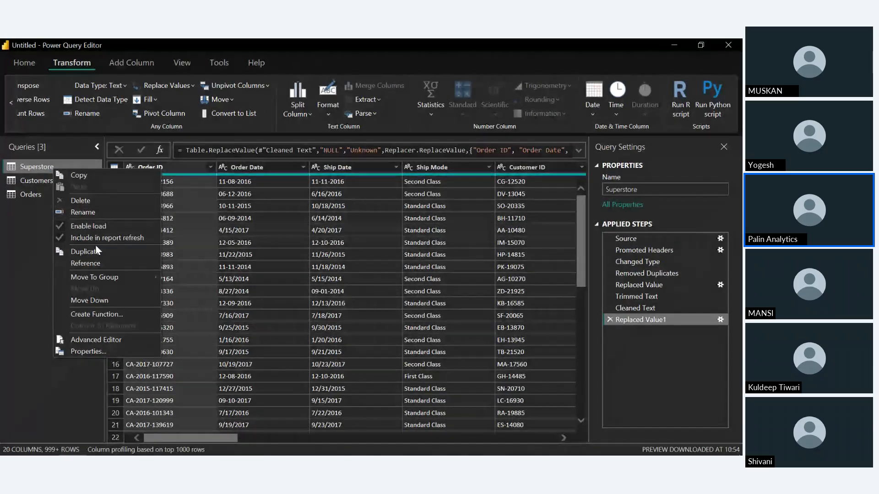
left_click(96, 263)
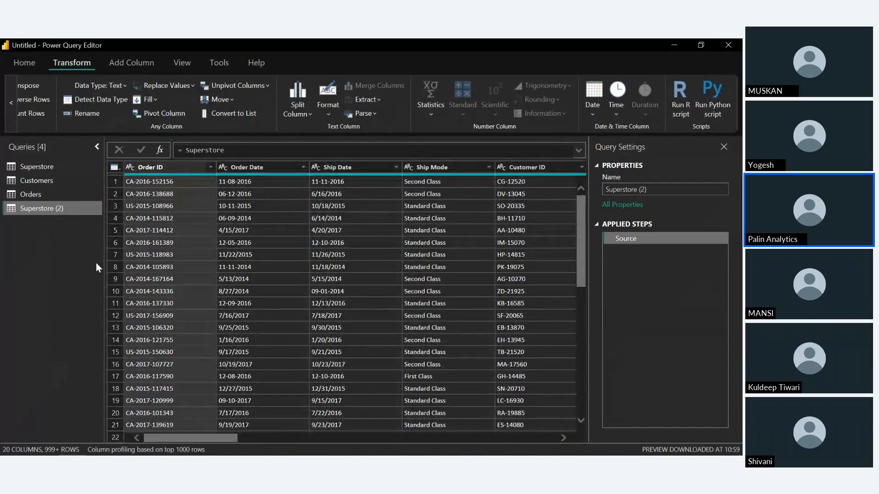
right_click(56, 206)
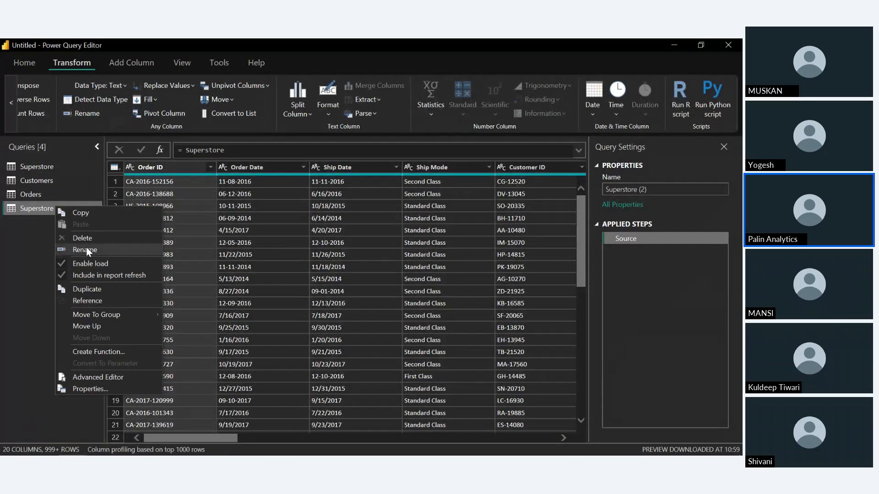
left_click(86, 250)
type("P")
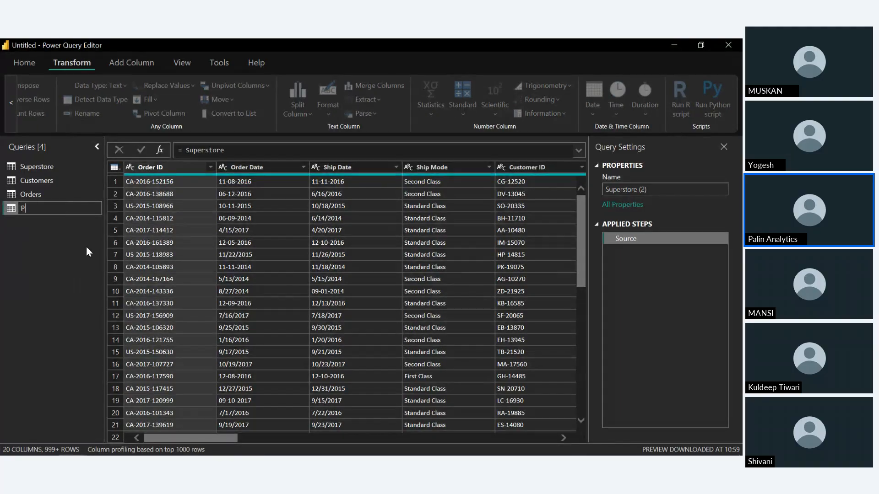
type("roducts")
key("Return")
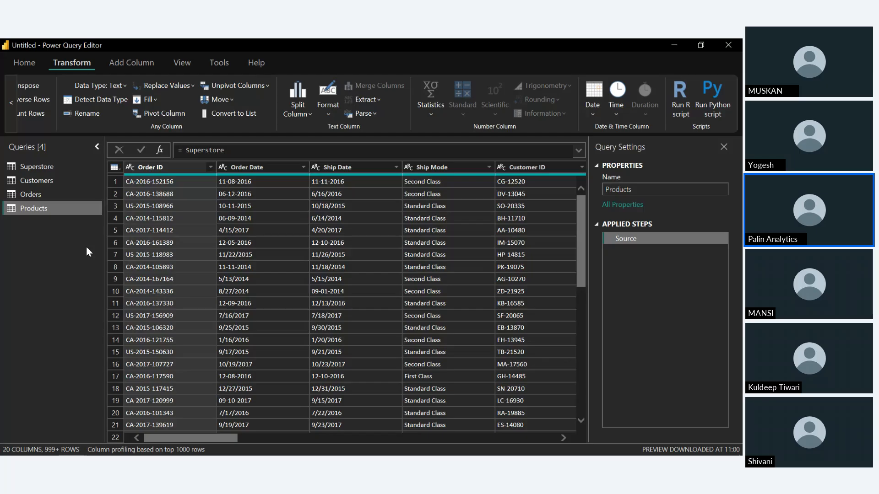
Remove Order ID, Order Date, Ship Date, Ship Mode, Product ID, Category, Sub-Category, Product Name, Sales, Quantity, Discount and Profit from the Customers query
left_click(57, 184)
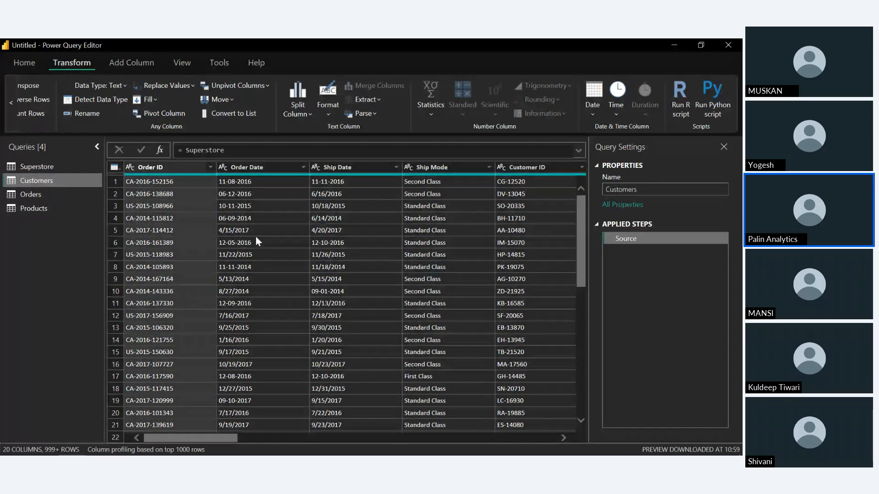
left_click(153, 167)
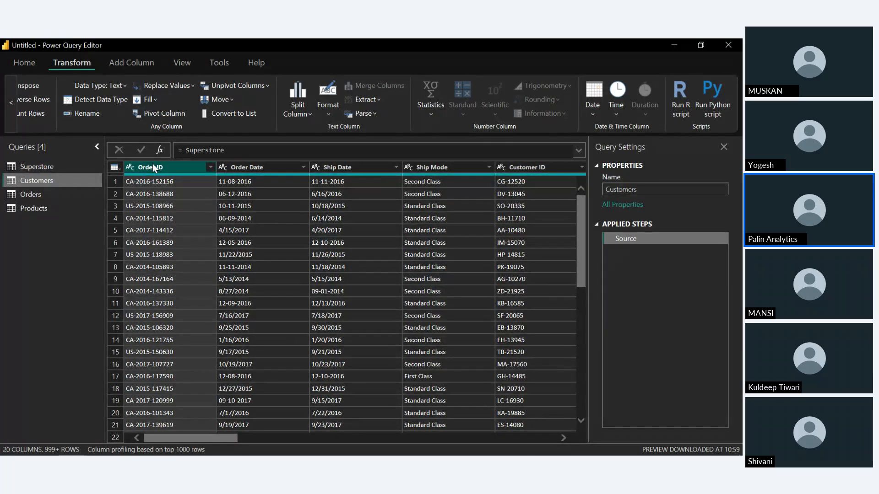
left_click(250, 168)
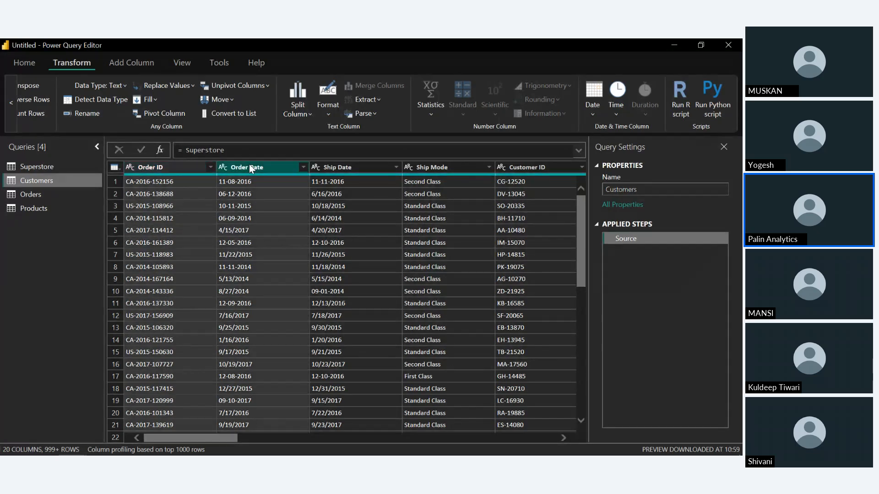
left_click(346, 167)
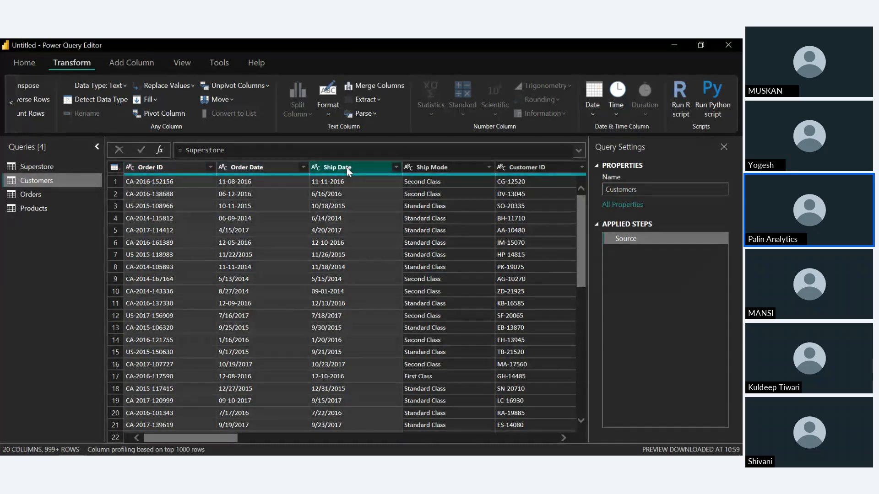
left_click(446, 165)
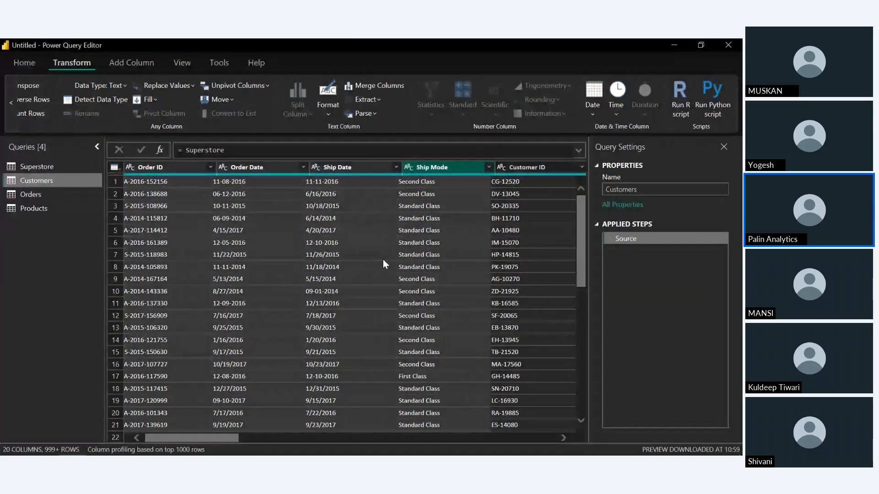
scroll(383, 259, "right", 5)
scroll(383, 260, "right", 6)
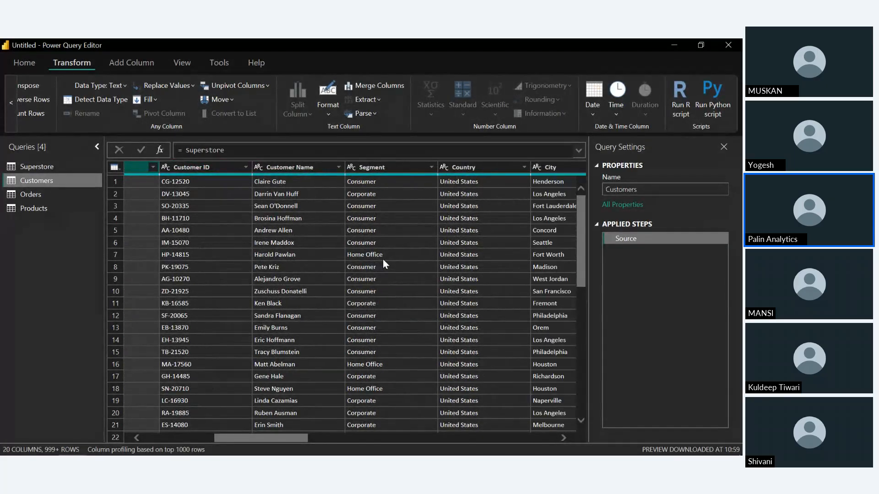
scroll(383, 261, "right", 4)
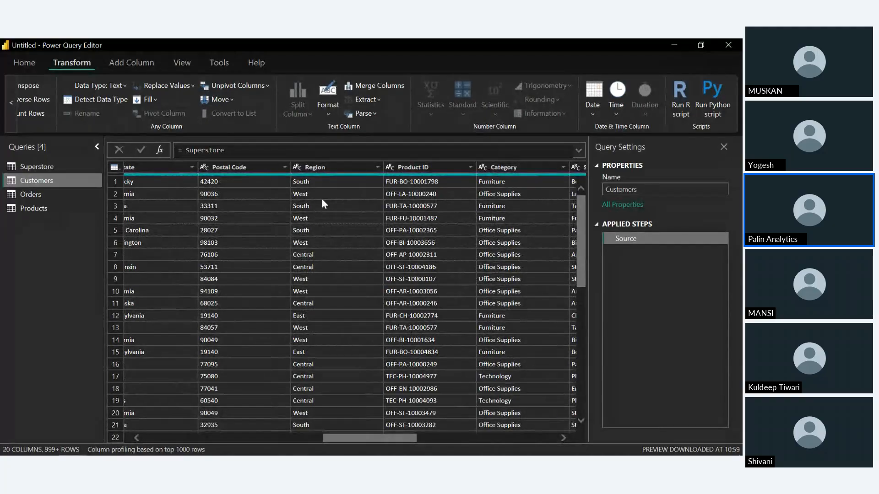
left_click(408, 166)
left_click(517, 167)
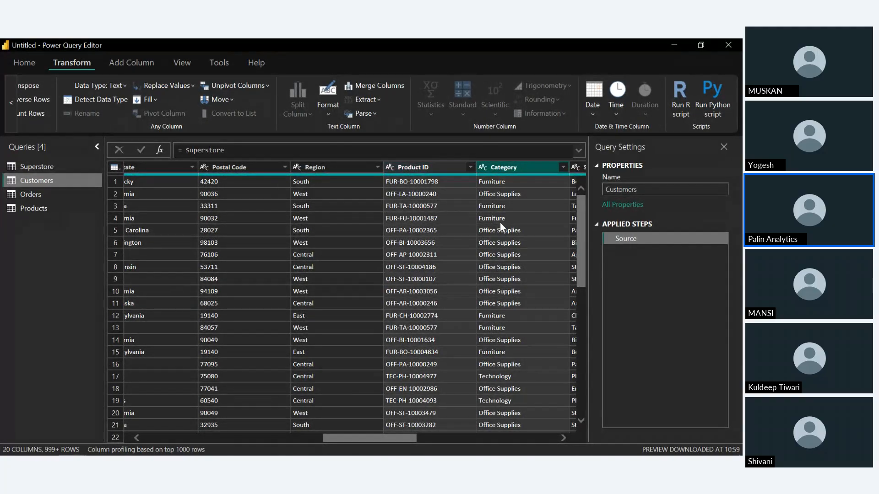
scroll(500, 222, "right", 4)
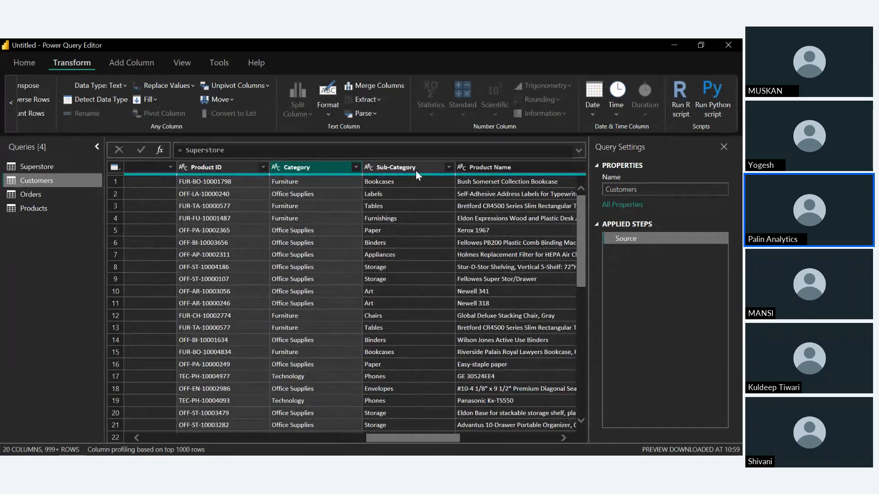
left_click(412, 168)
left_click(543, 166)
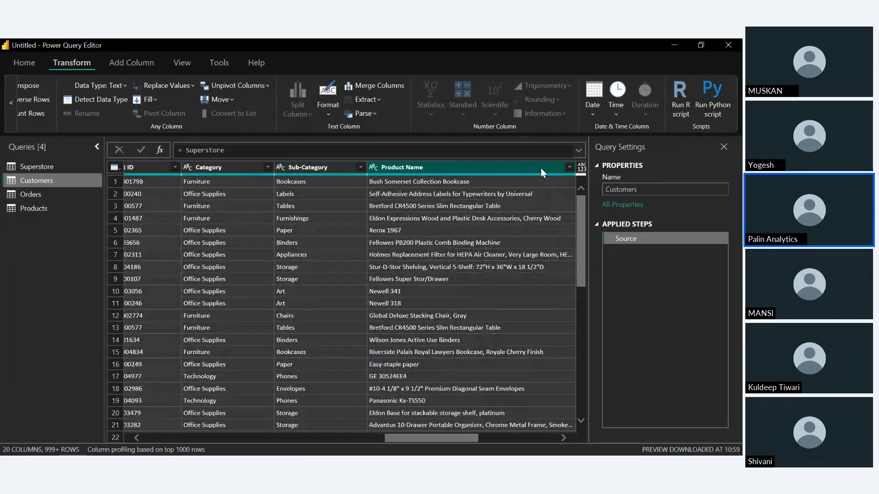
scroll(504, 232, "right", 4)
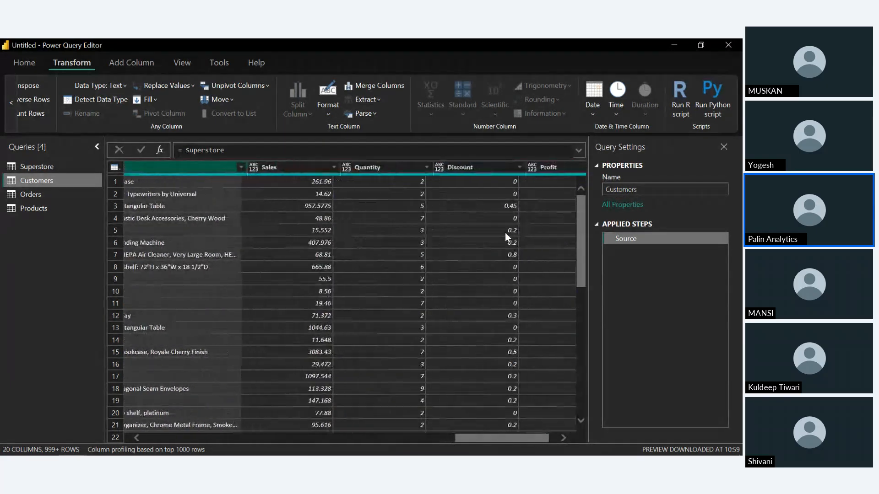
left_click(255, 168)
left_click(336, 166)
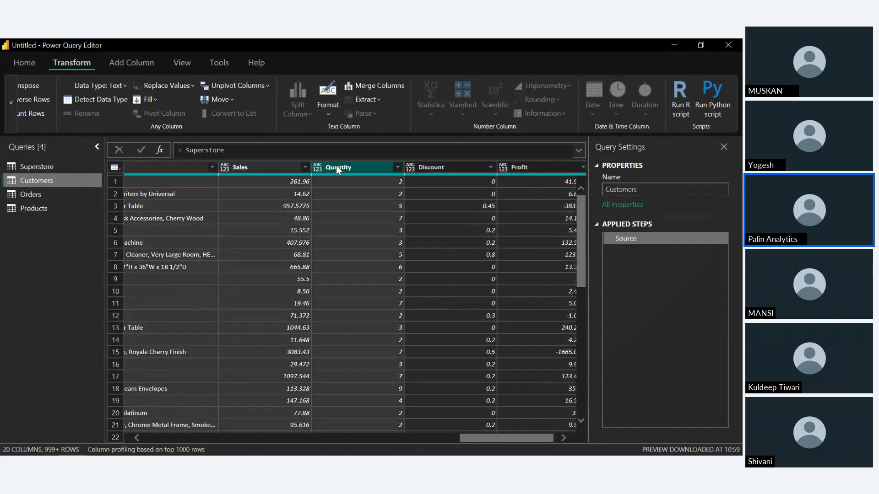
left_click(461, 171)
left_click(546, 164)
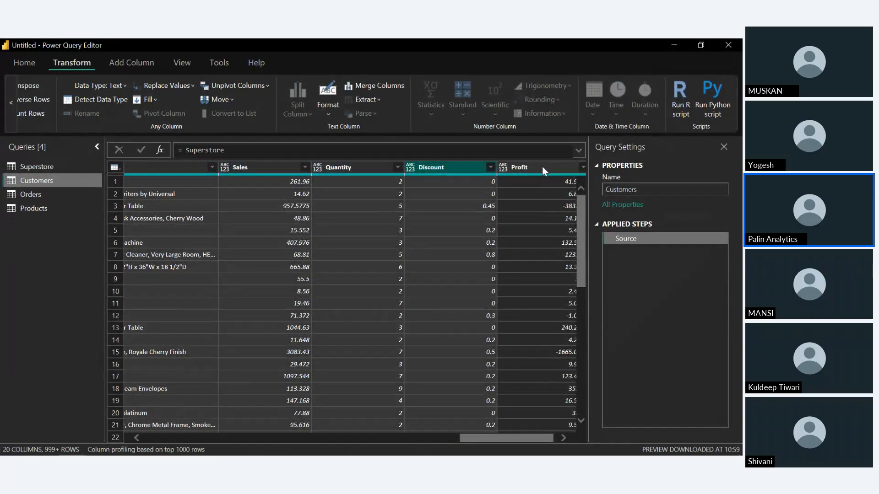
right_click(543, 168)
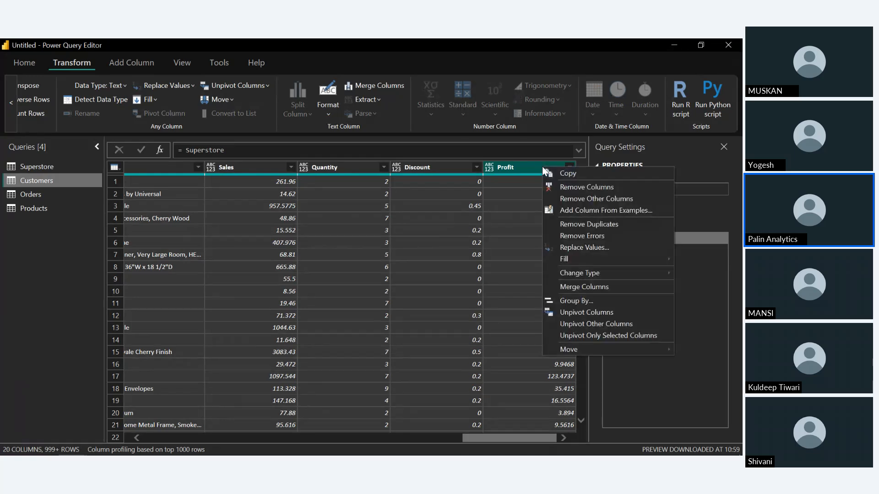
left_click(564, 186)
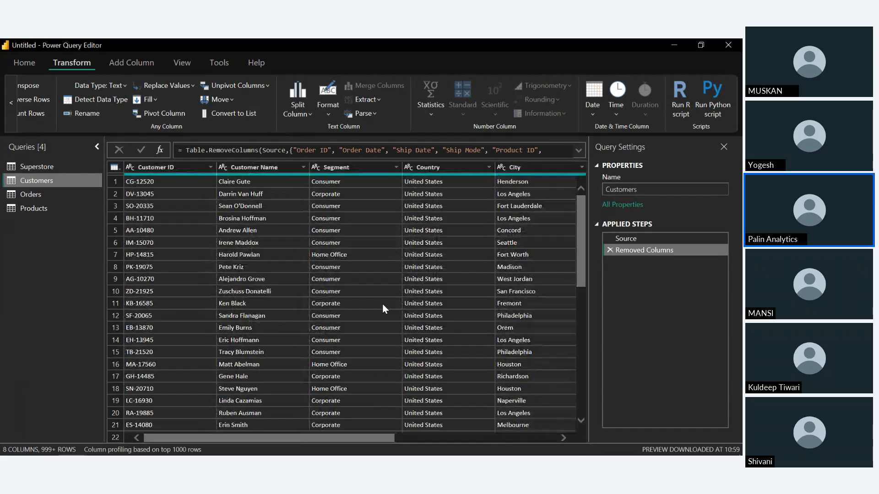
scroll(383, 303, "right", 5)
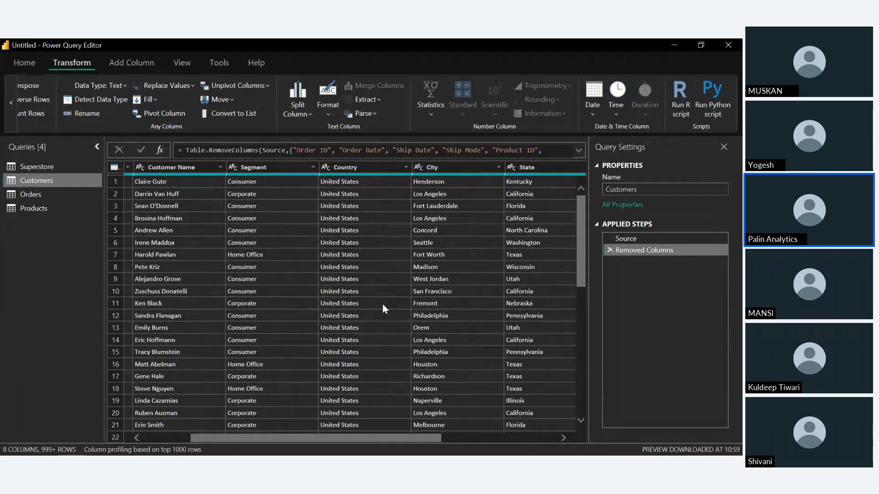
scroll(382, 303, "right", 5)
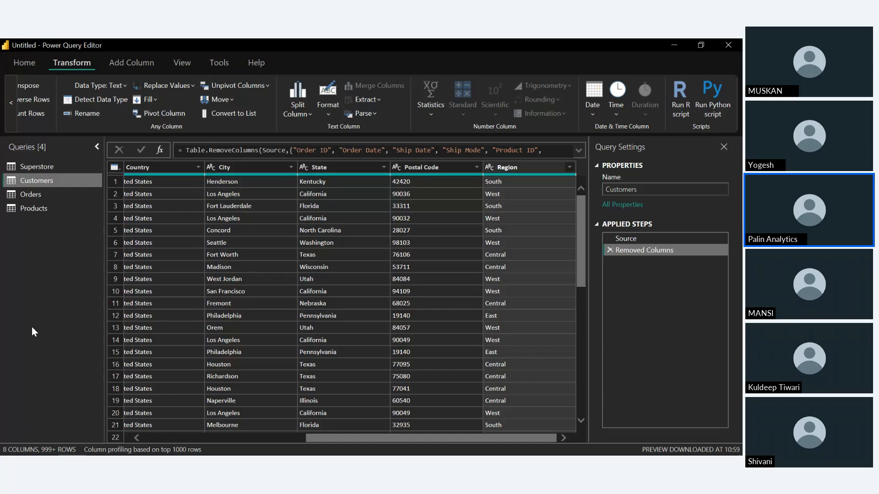
Remove Customer Name, Segment, Country, City, State, Postal Code, Region, Category, Sub-Category and Product Name from the Orders query
left_click(50, 193)
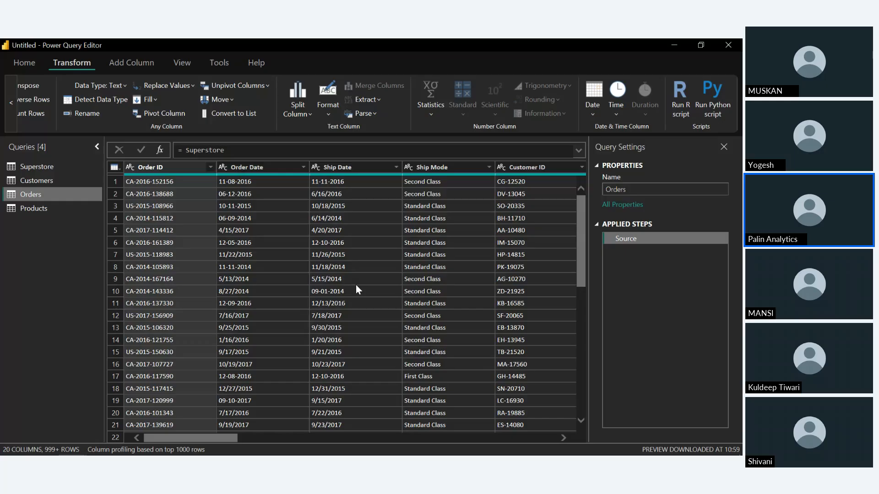
scroll(356, 285, "right", 3)
scroll(356, 289, "right", 6)
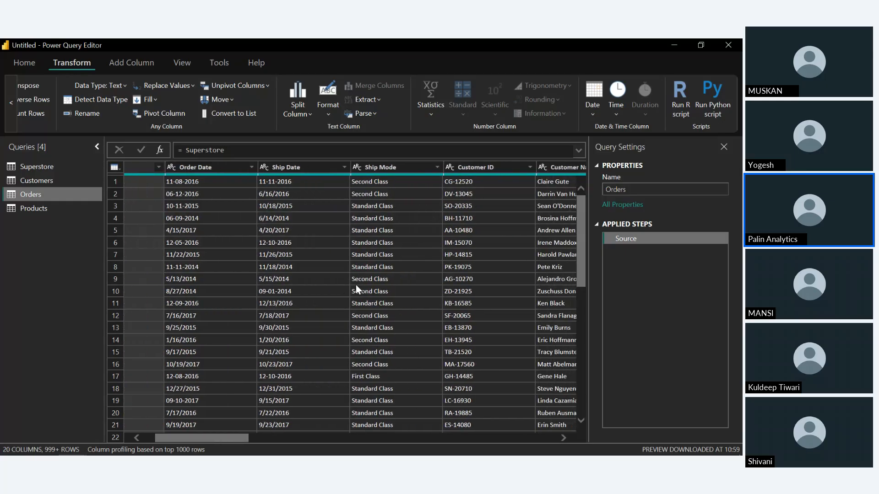
scroll(356, 284, "right", 1)
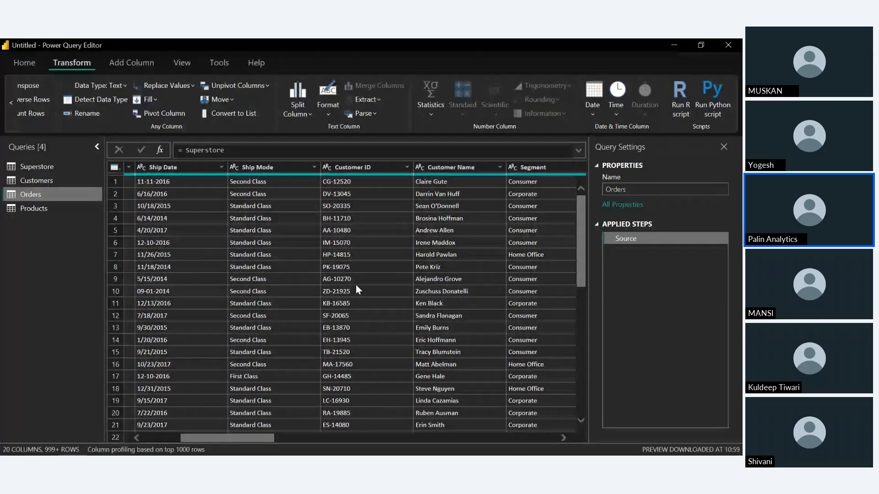
left_click(356, 289)
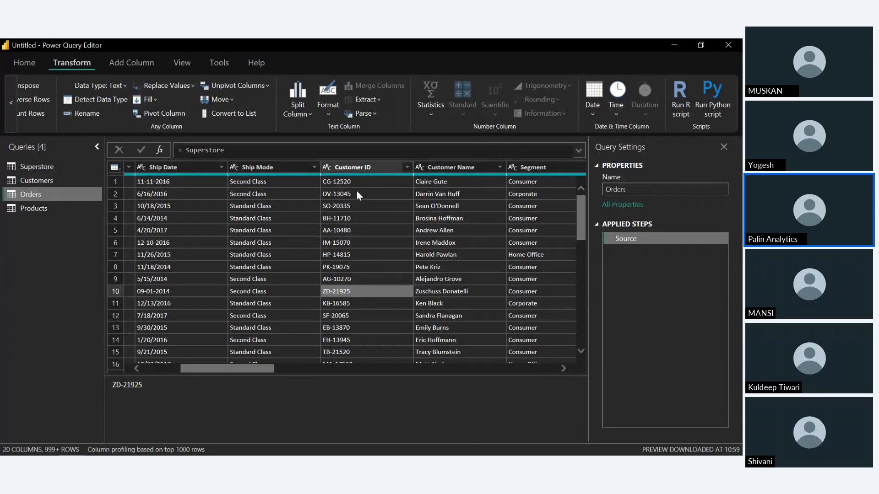
scroll(385, 225, "right", 3)
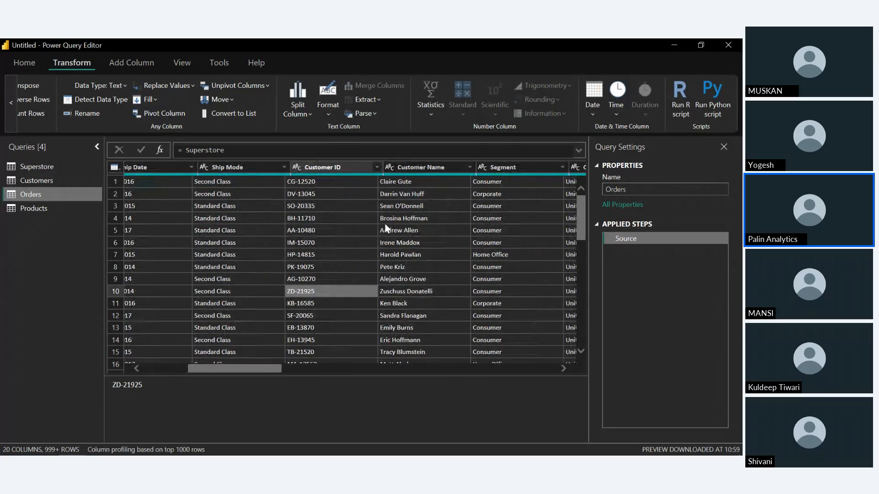
left_click(380, 171)
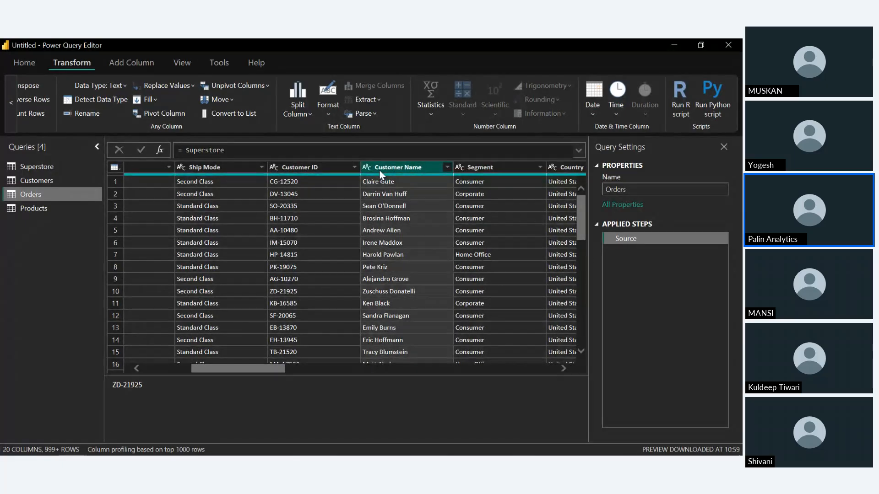
left_click(468, 171, "ctrl")
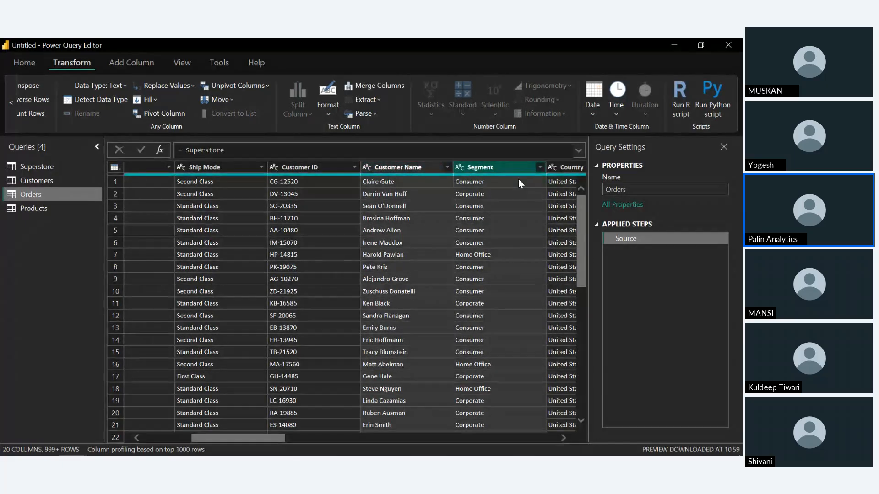
left_click(564, 167, "ctrl")
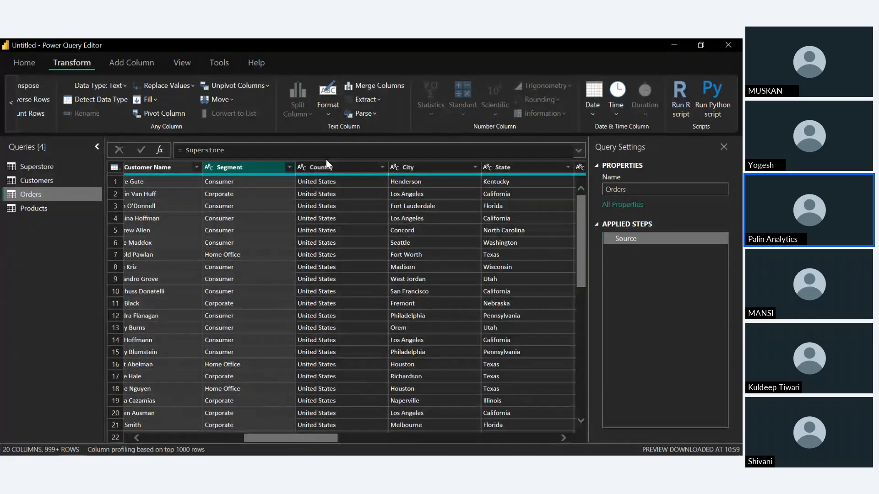
left_click(405, 170, "ctrl")
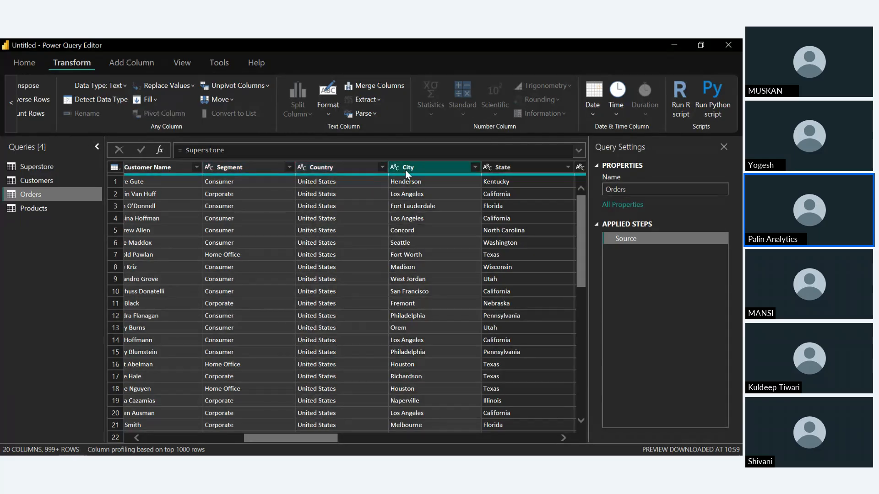
left_click(517, 172, "ctrl")
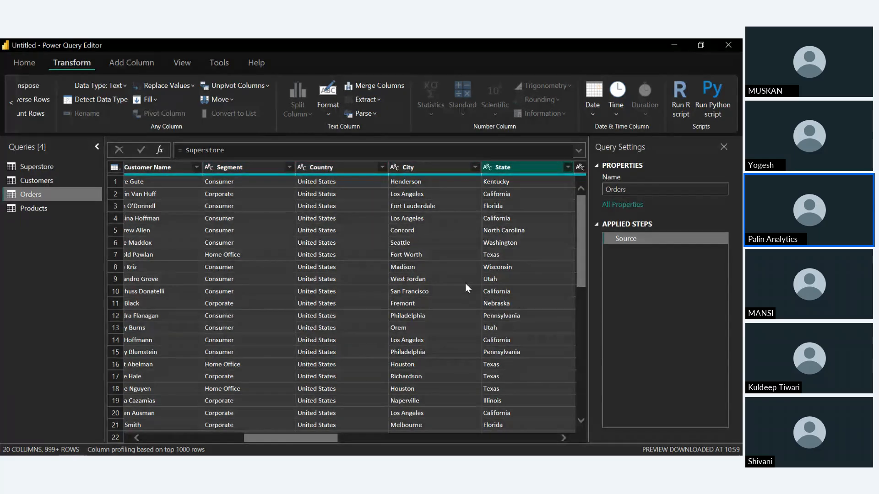
scroll(465, 285, "right", 5)
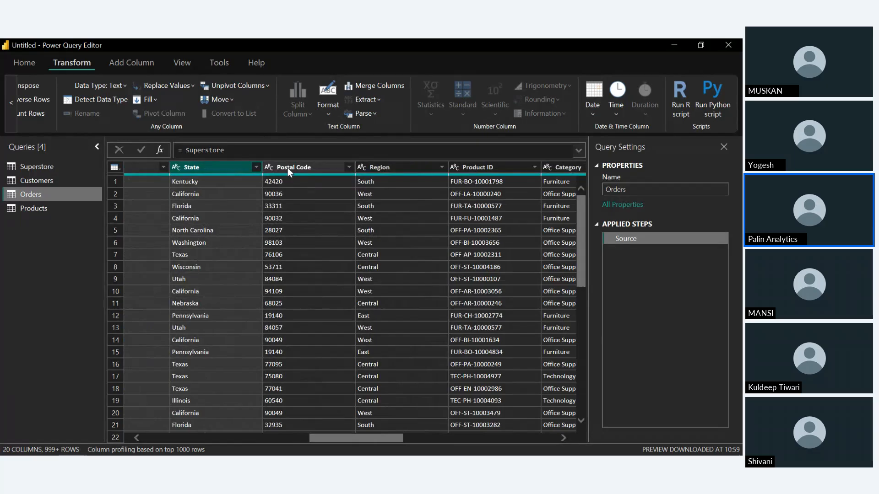
left_click(293, 168, "ctrl")
left_click(366, 167, "ctrl")
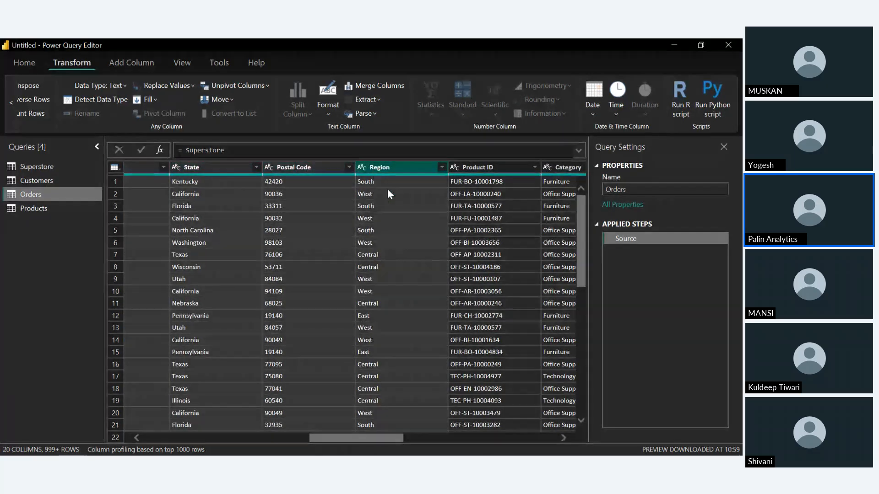
scroll(410, 242, "right", 2)
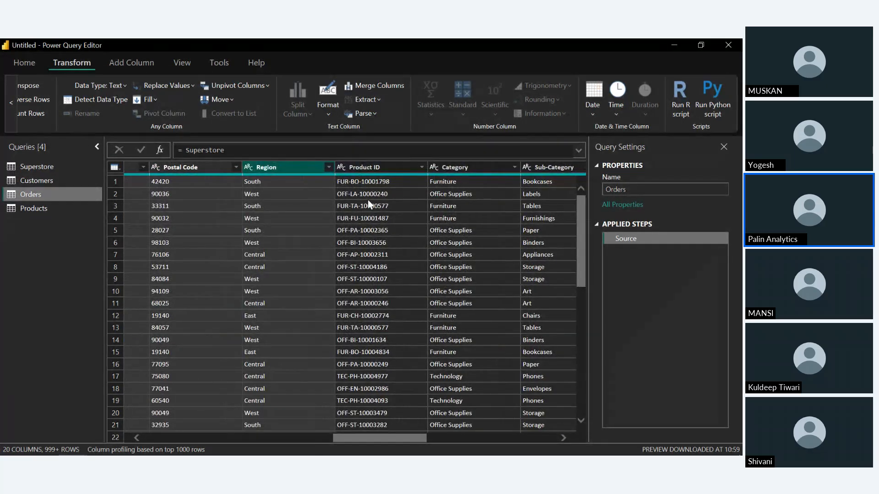
scroll(367, 218, "right", 2)
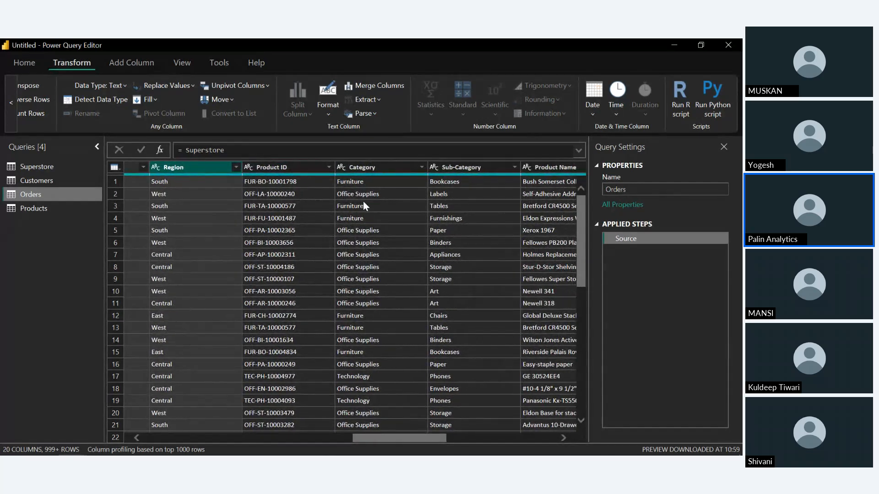
left_click(361, 167)
left_click(449, 168)
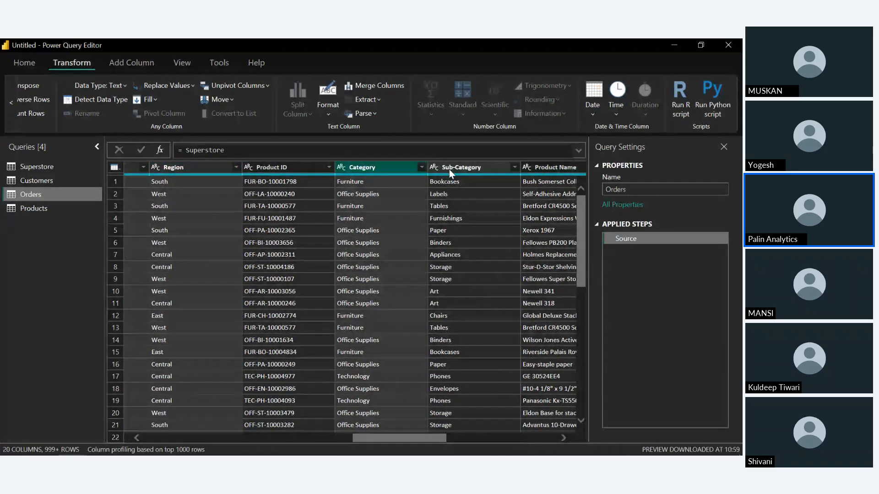
scroll(474, 286, "right", 4)
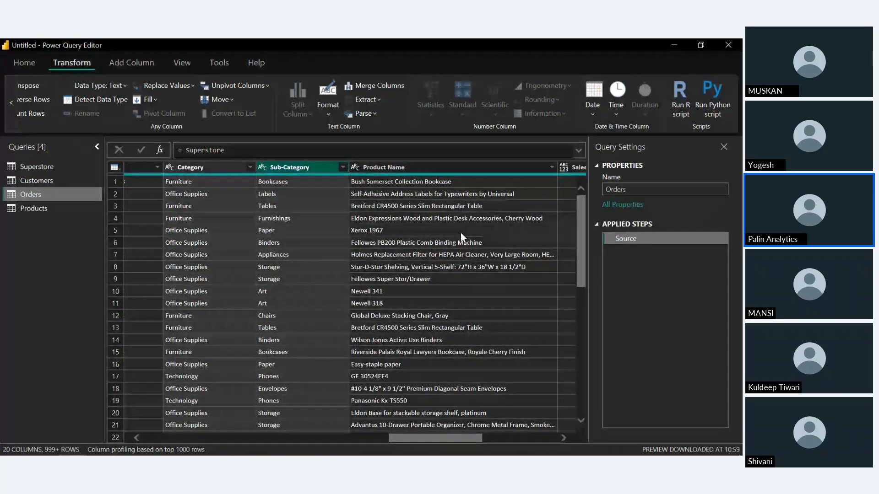
left_click(442, 170)
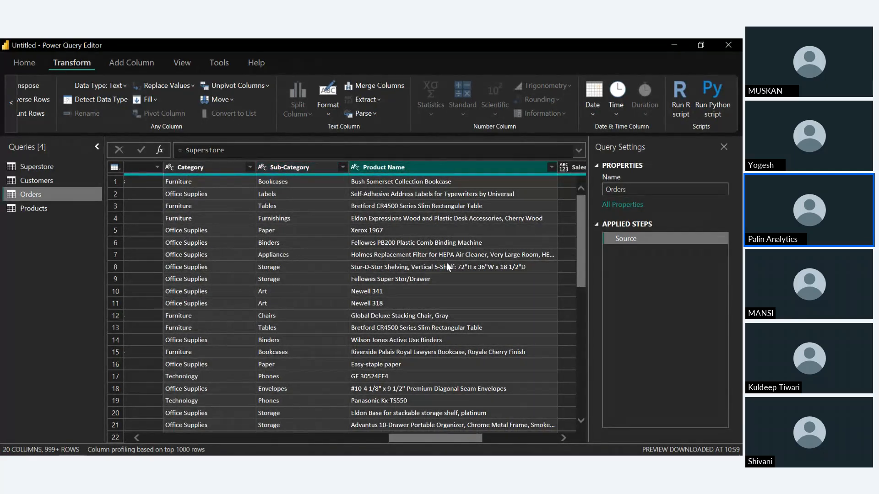
scroll(447, 269, "right", 4)
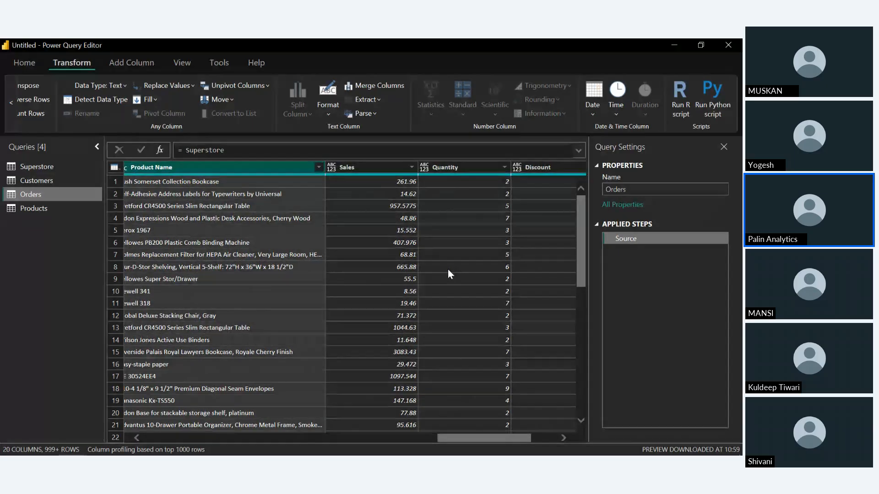
right_click(240, 167)
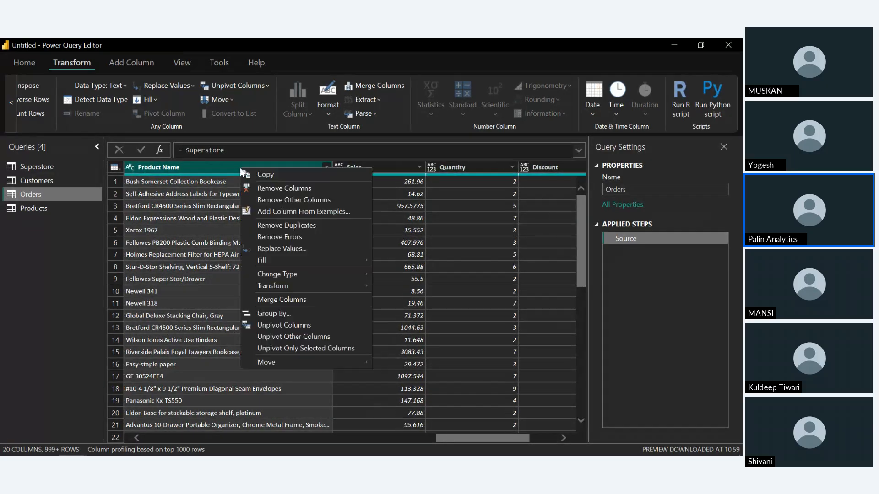
left_click(271, 187)
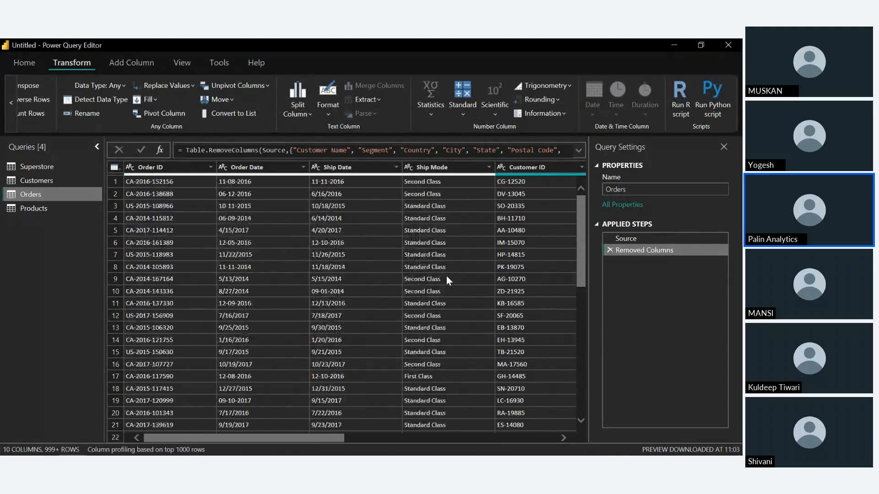
scroll(446, 276, "right", 2)
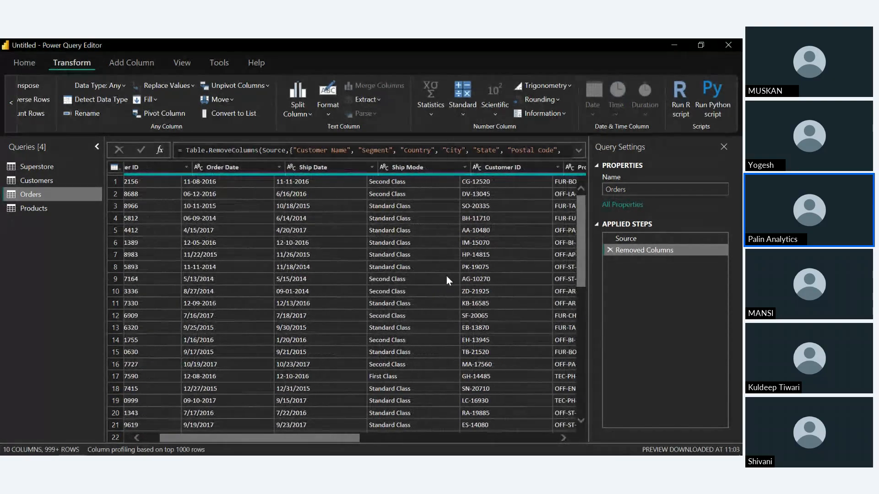
scroll(446, 276, "right", 6)
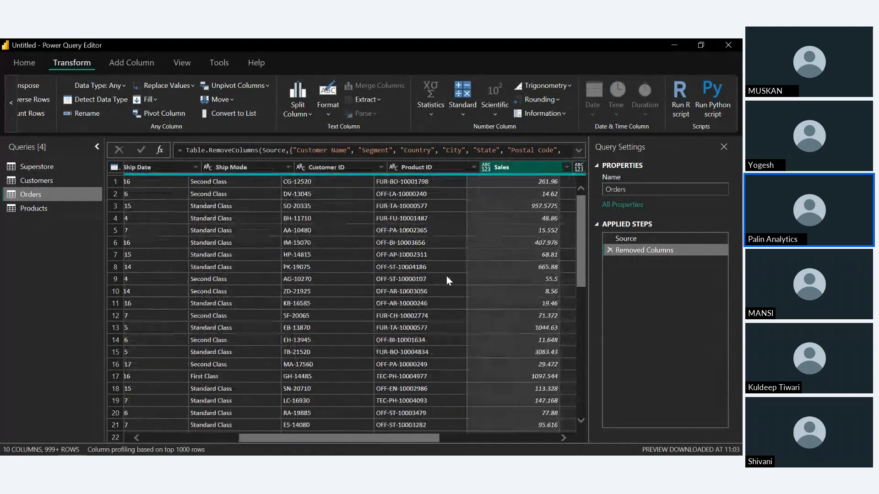
scroll(446, 276, "right", 2)
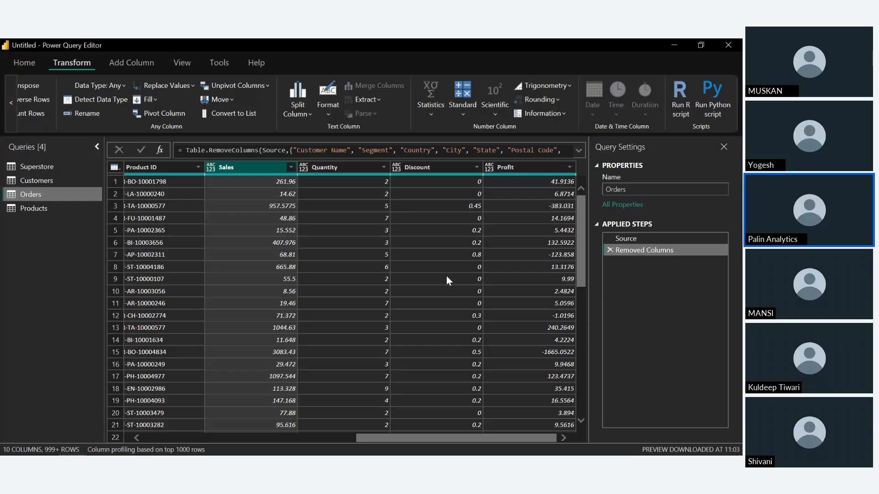
Remove every column except Product ID, Category, Sub-Category and Product Name from the Products query
left_click(67, 208)
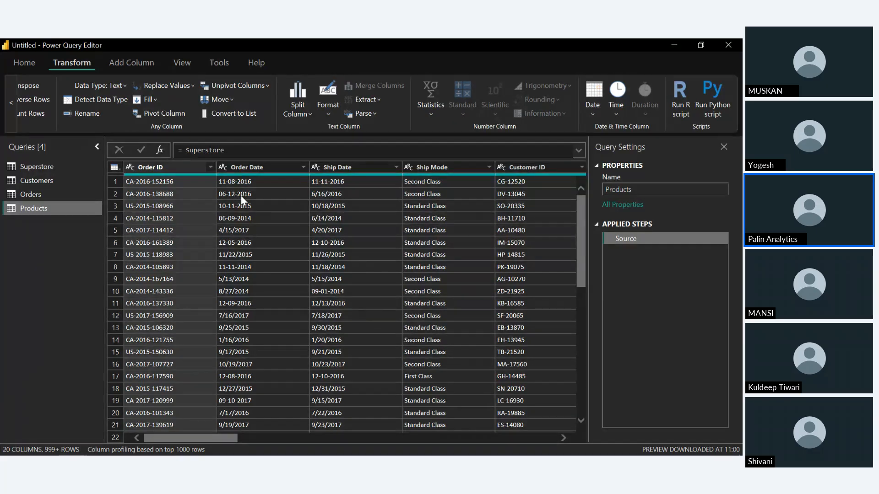
left_click(254, 209)
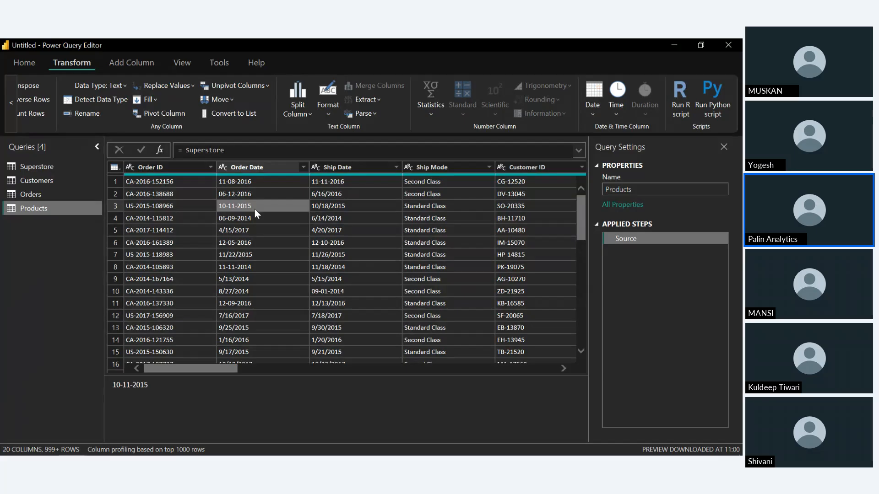
left_click_drag(255, 210, 315, 243)
scroll(318, 243, "right", 8)
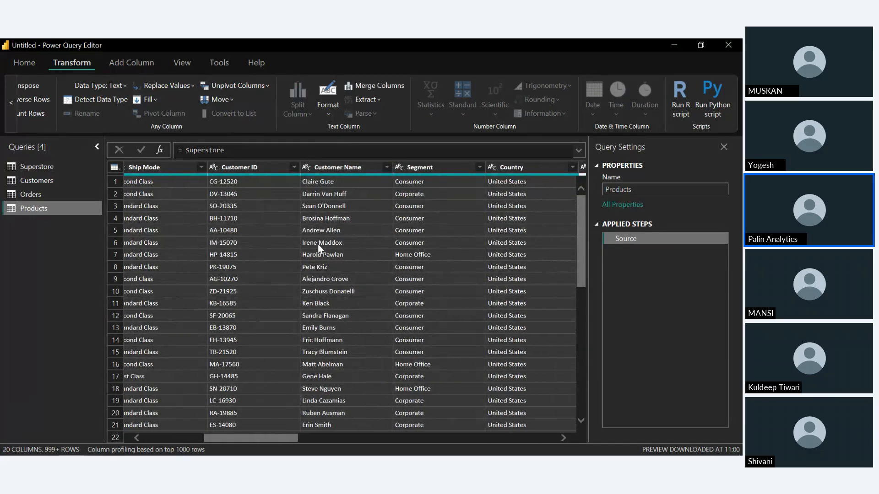
scroll(318, 244, "right", 8)
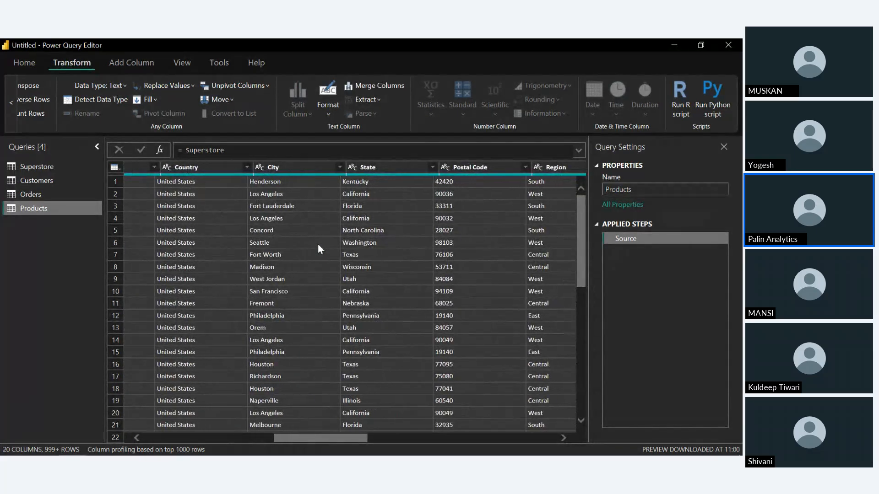
scroll(318, 244, "right", 8)
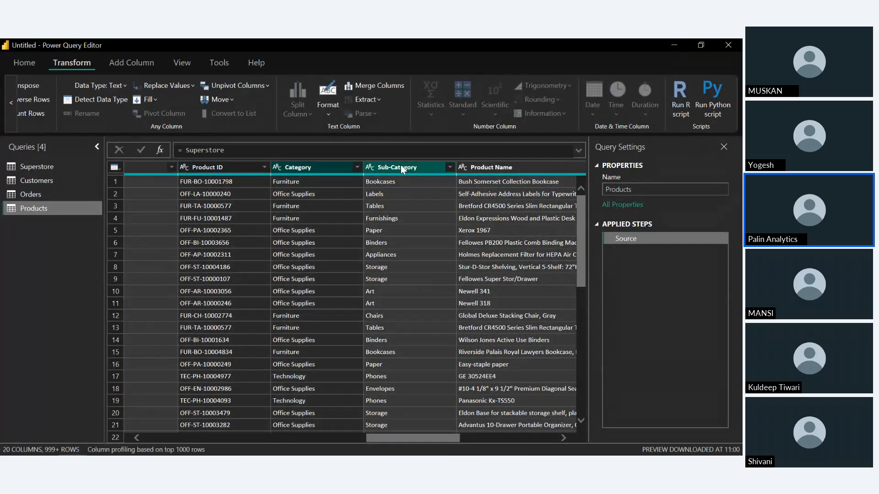
scroll(484, 162, "right", 3)
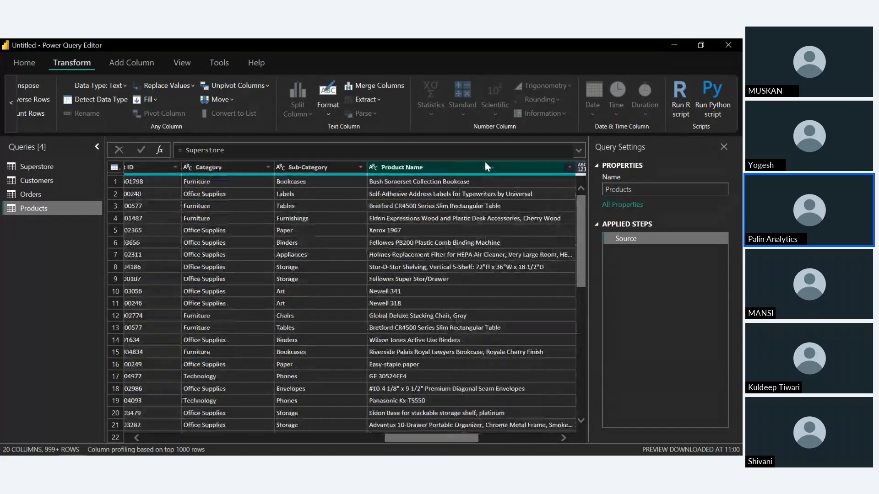
scroll(468, 213, "right", 5)
scroll(468, 218, "right", 2)
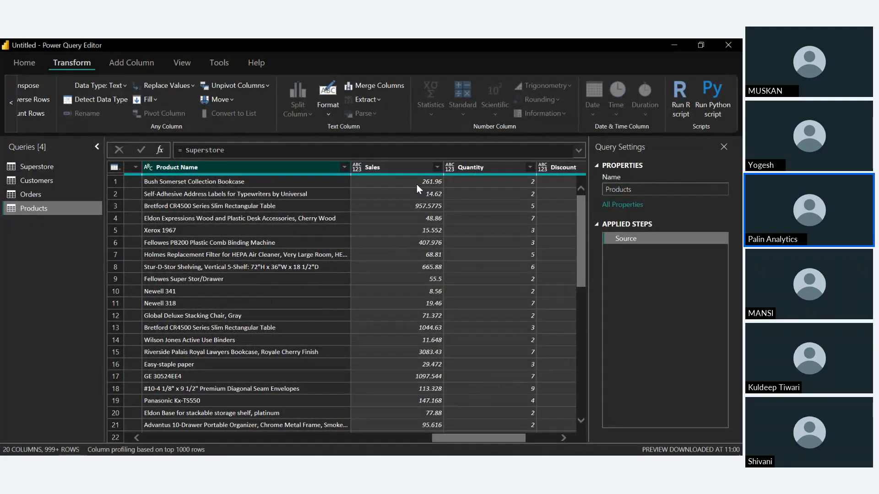
right_click(397, 167)
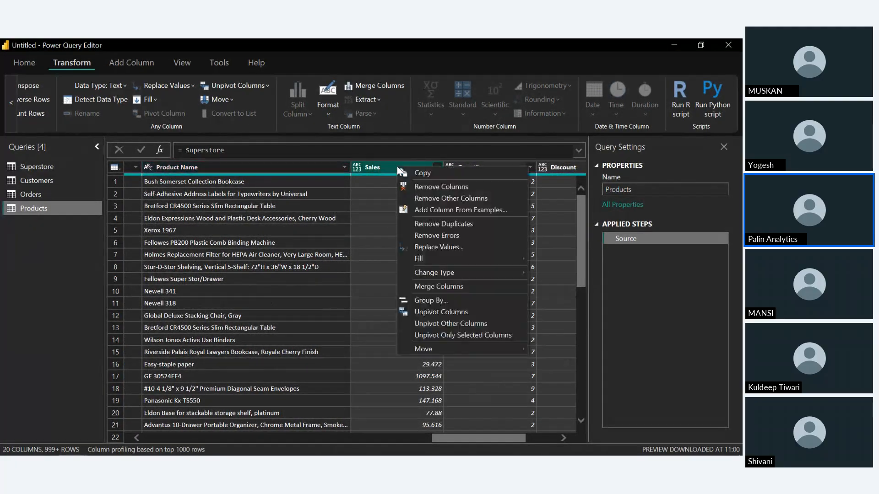
left_click(424, 185)
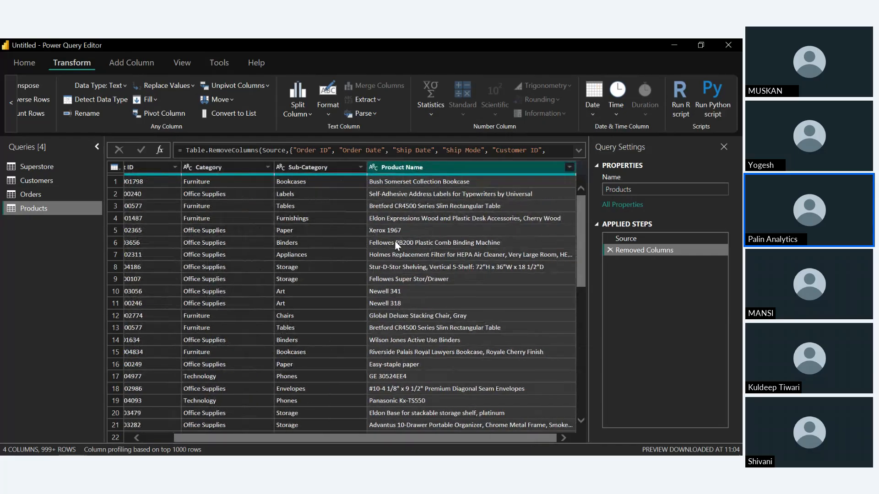
scroll(395, 241, "left", 1)
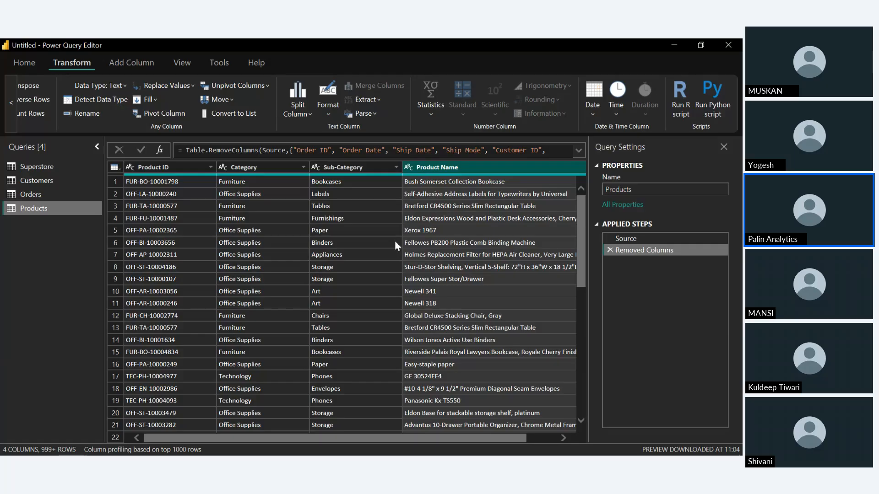
Remove duplicate rows from the Customers query based on the Customer ID column
left_click(50, 178)
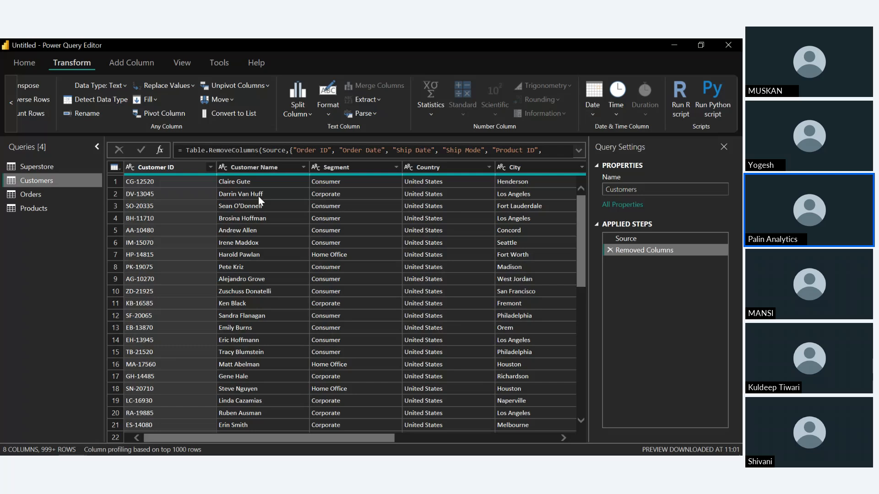
right_click(169, 165)
left_click(156, 165)
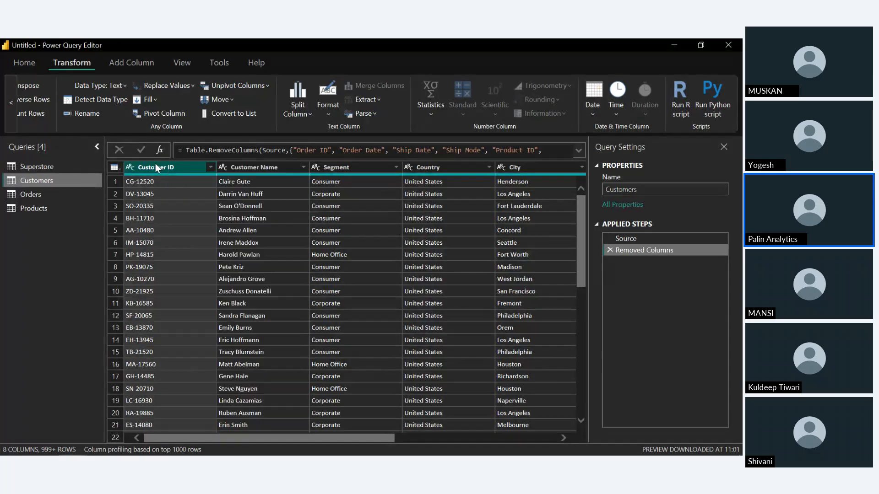
left_click(10, 61)
left_click(482, 112)
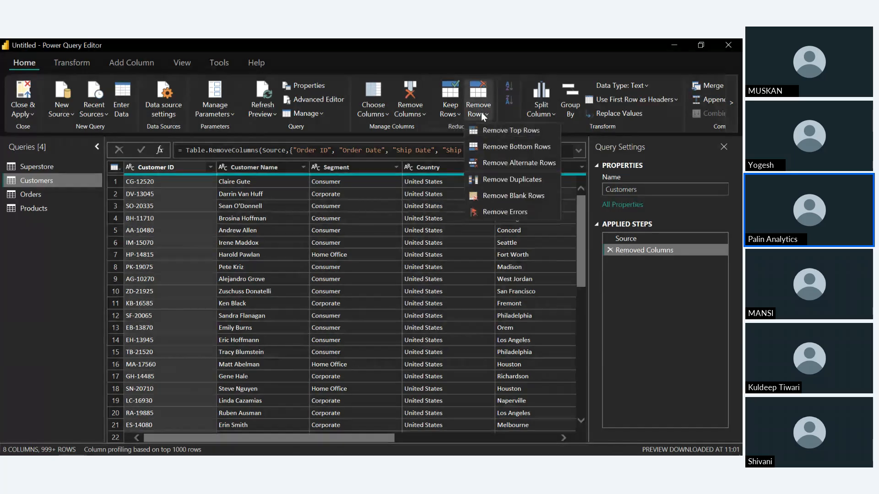
left_click(502, 188)
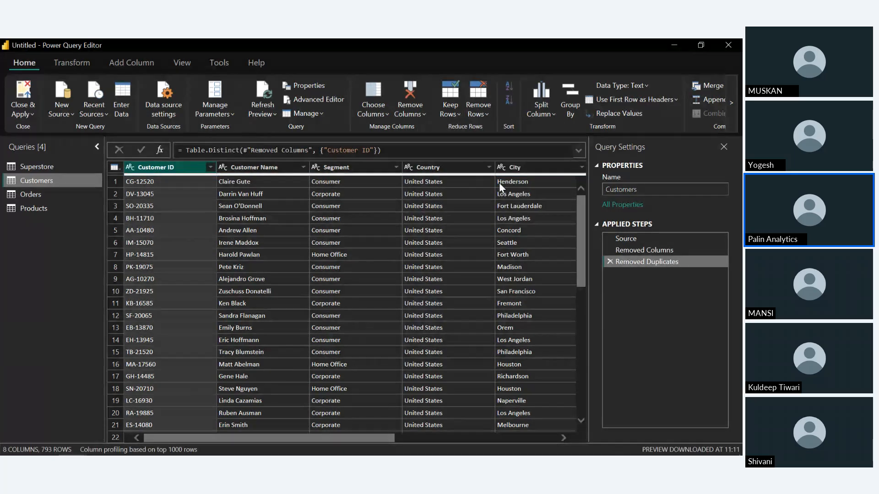
Remove duplicate rows from the Products query based on the Product ID column
left_click(53, 208)
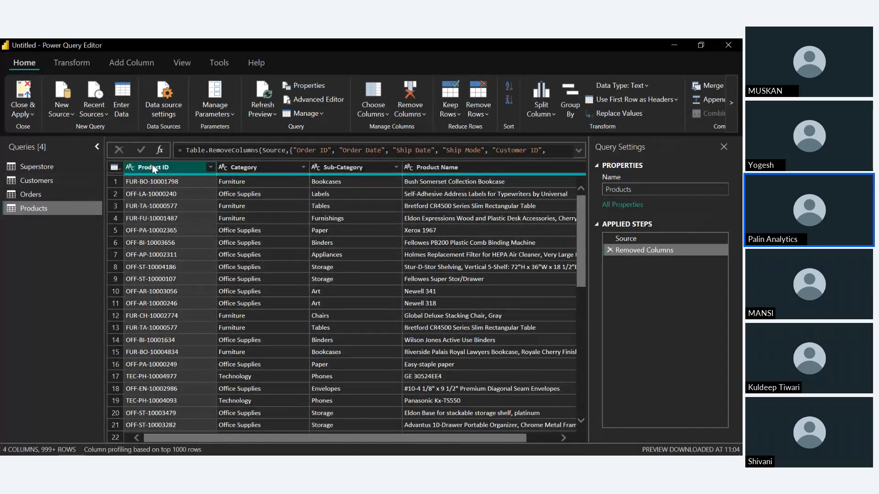
left_click(417, 108)
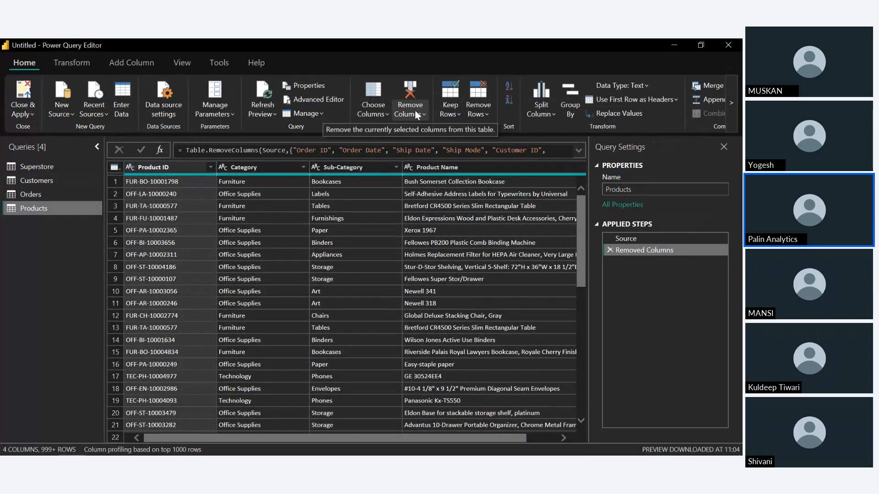
left_click(479, 111)
left_click(479, 111)
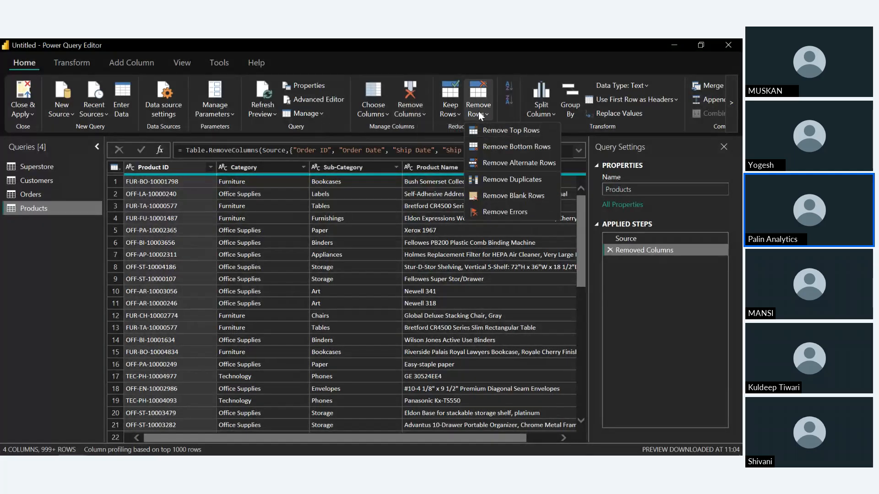
left_click(501, 179)
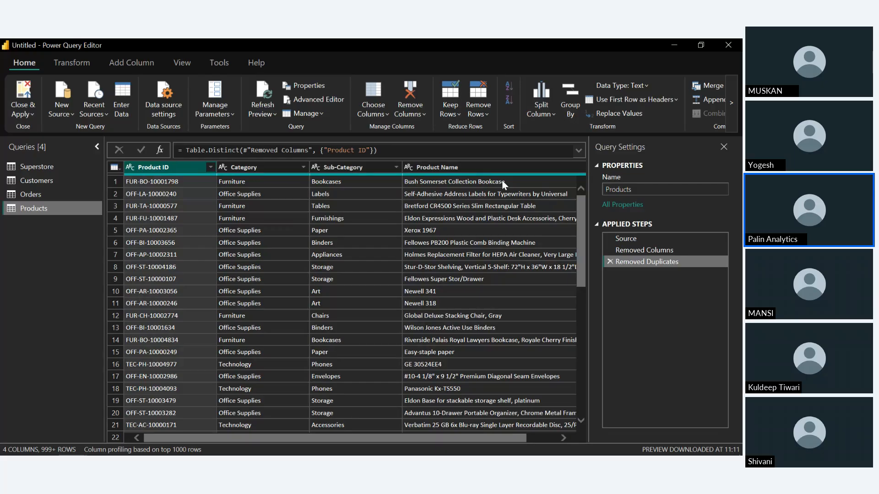
Close Power Query and apply the changes, and expand the Customers, Orders and Products tables to show their fields
left_click(21, 101)
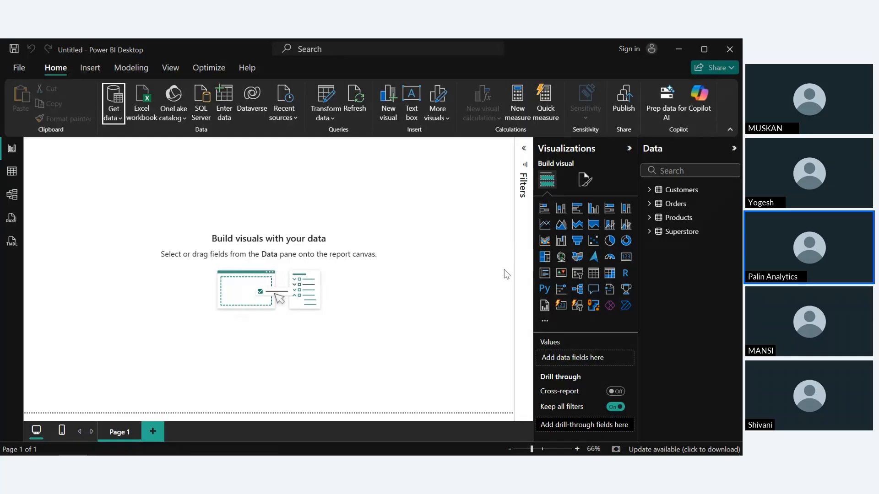
left_click(649, 191)
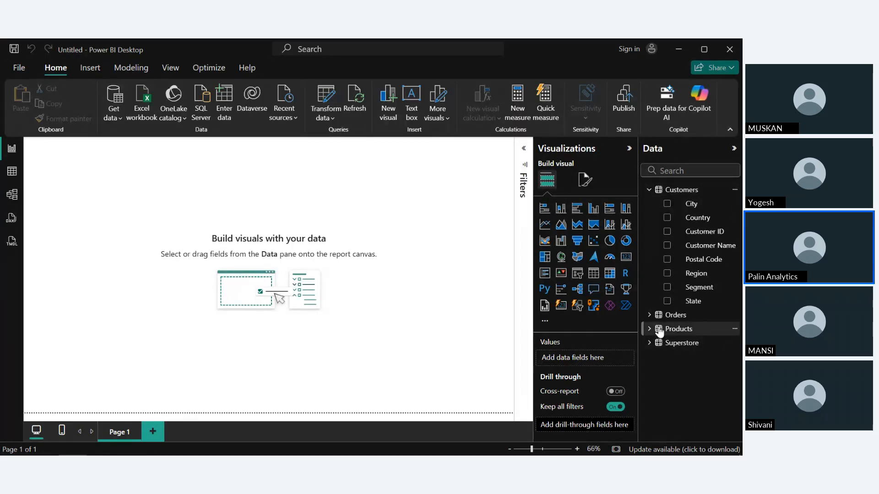
left_click(649, 315)
scroll(654, 341, "down", 1)
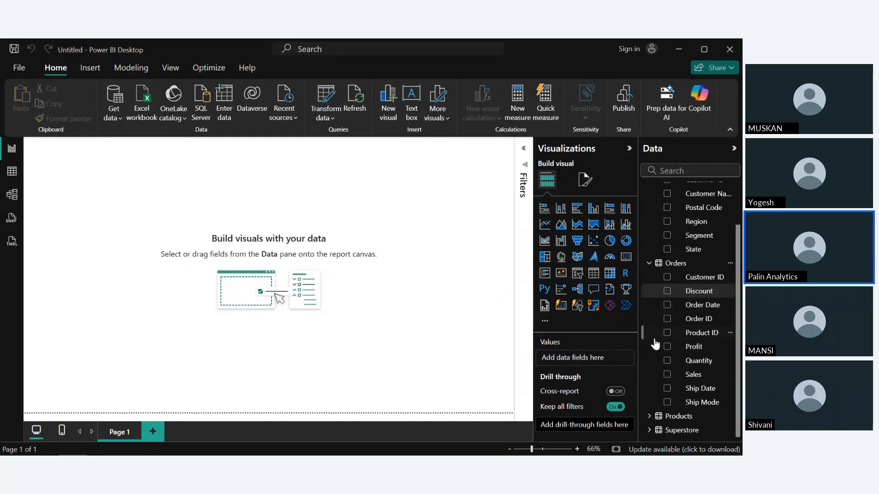
left_click(650, 416)
scroll(652, 389, "down", 1)
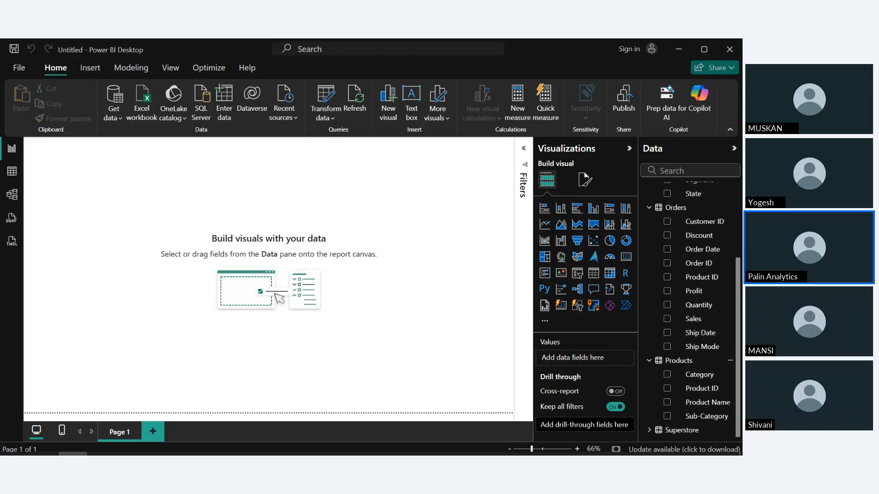
Switch to the Class Tracker spreadsheet in the browser to check the Power BI session topics, and return to the report
mouse_move(45, 443)
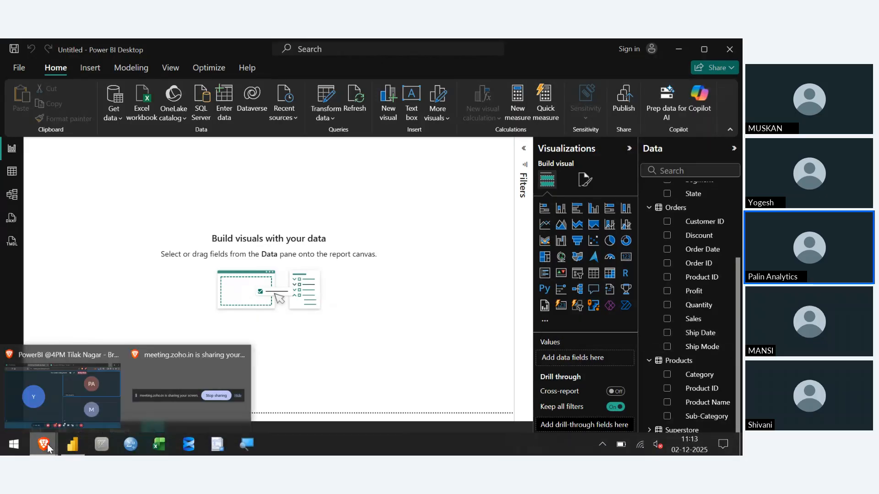
left_click(56, 407)
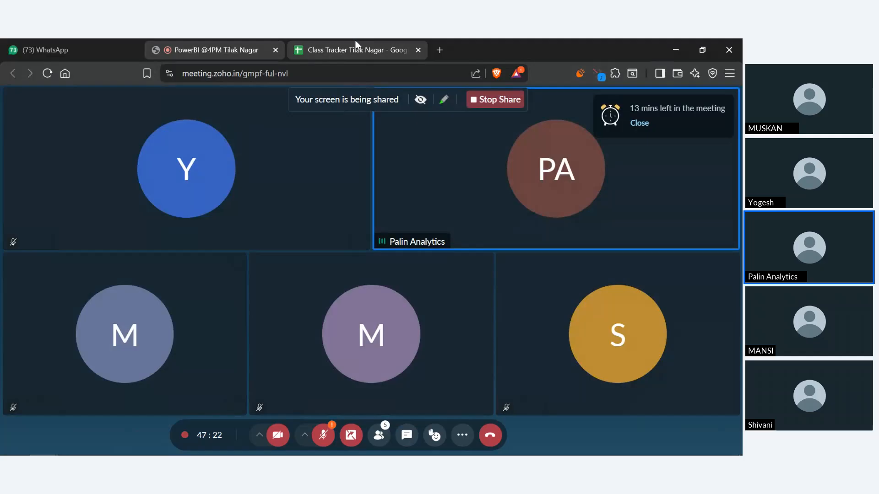
left_click(356, 46)
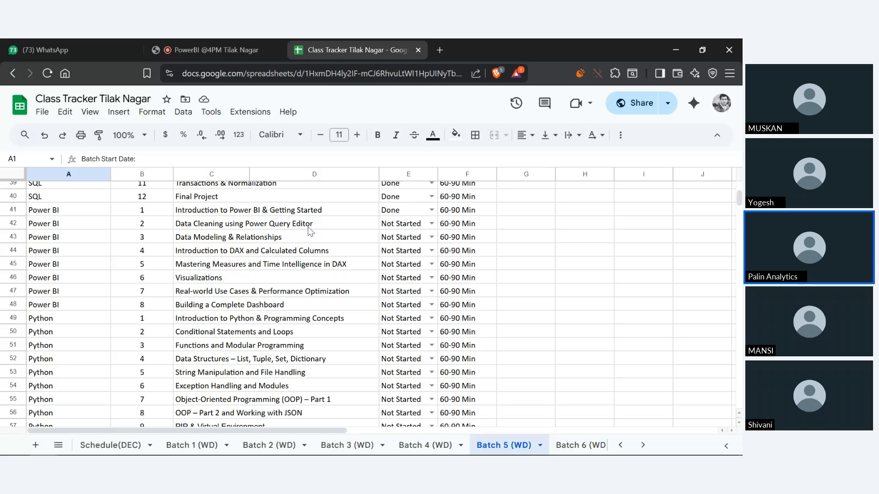
left_click(669, 43)
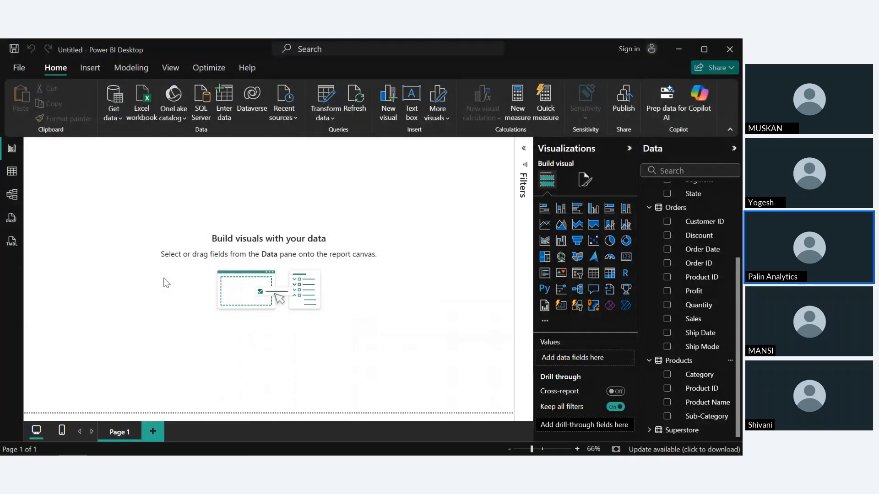
Save the report as SuperStore2 in the Data Analytics\PowerBI\Codes folder and close Power BI Desktop
key("ctrl+s")
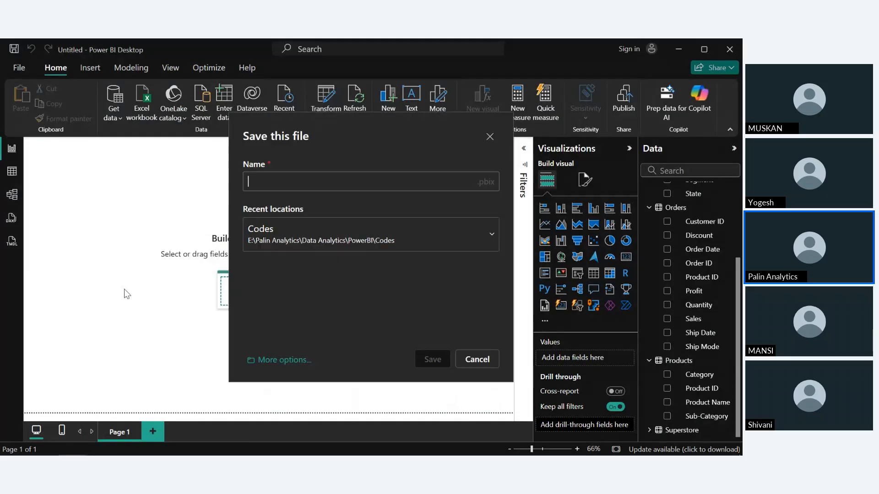
left_click(284, 362)
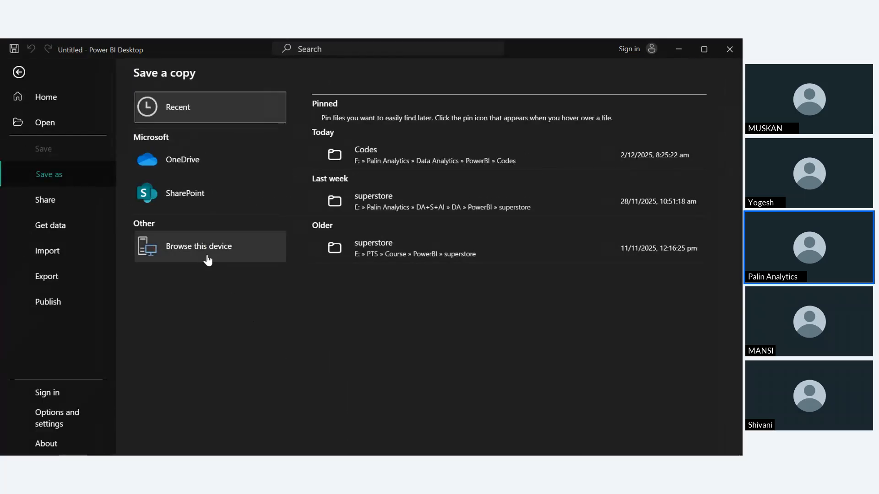
left_click(207, 257)
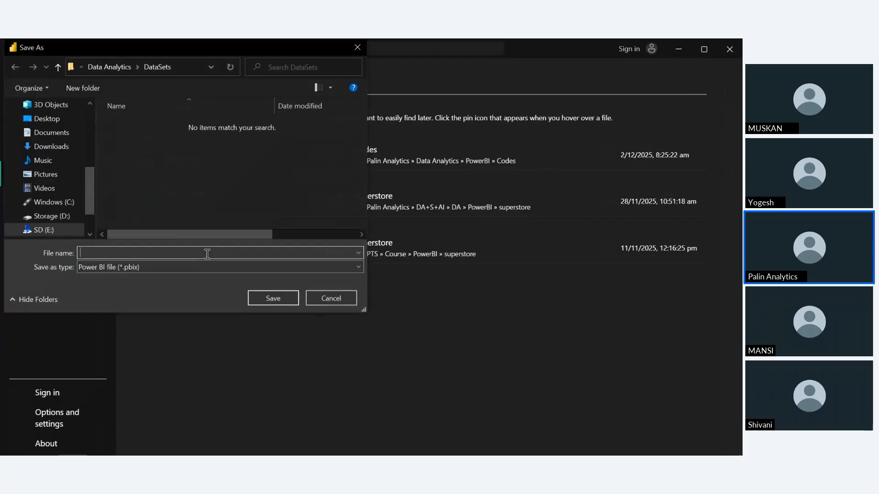
left_click(120, 71)
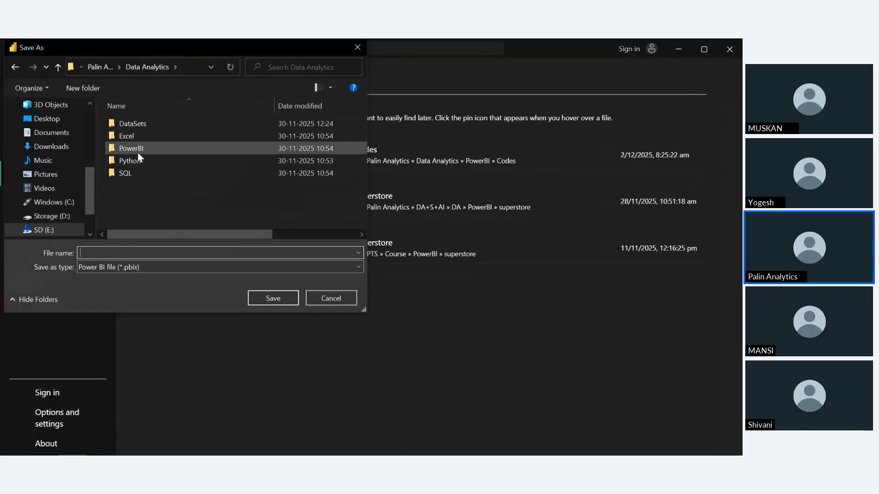
double_click(138, 152)
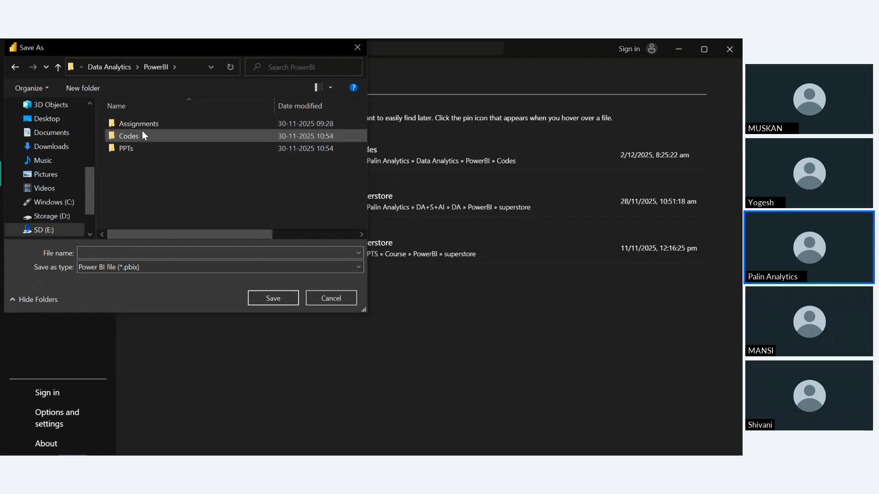
double_click(144, 136)
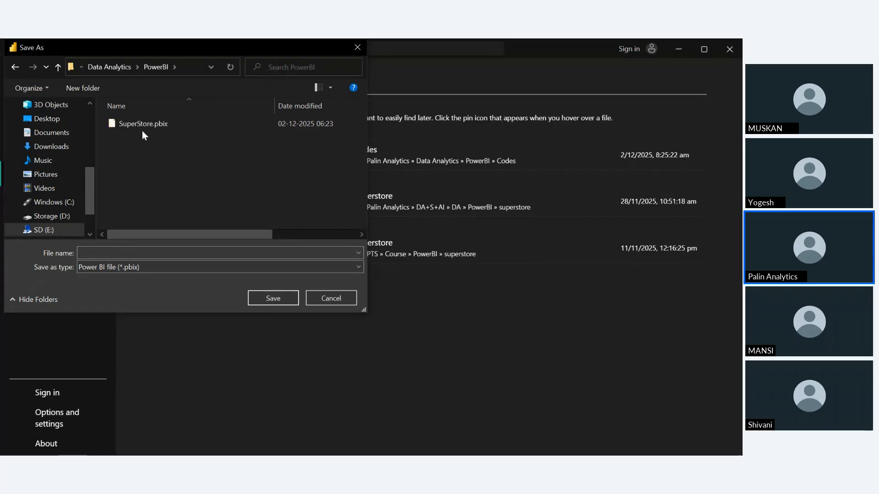
left_click(139, 252)
type("Su")
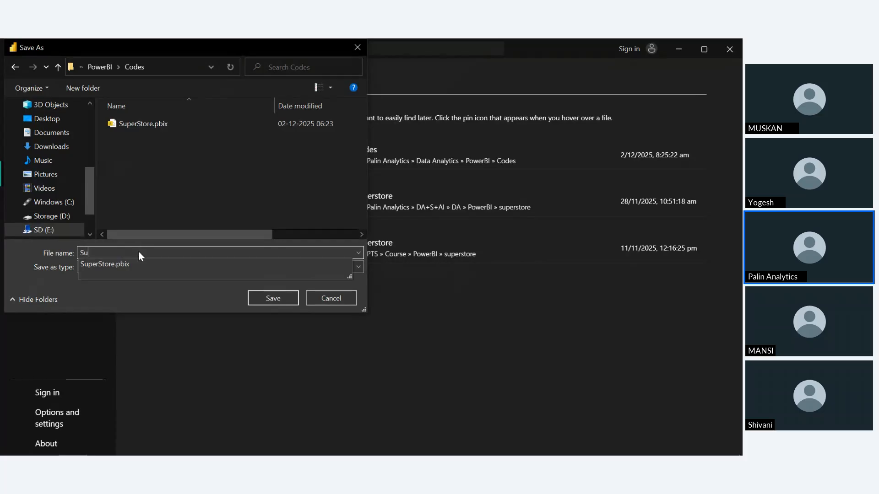
type("perStore2")
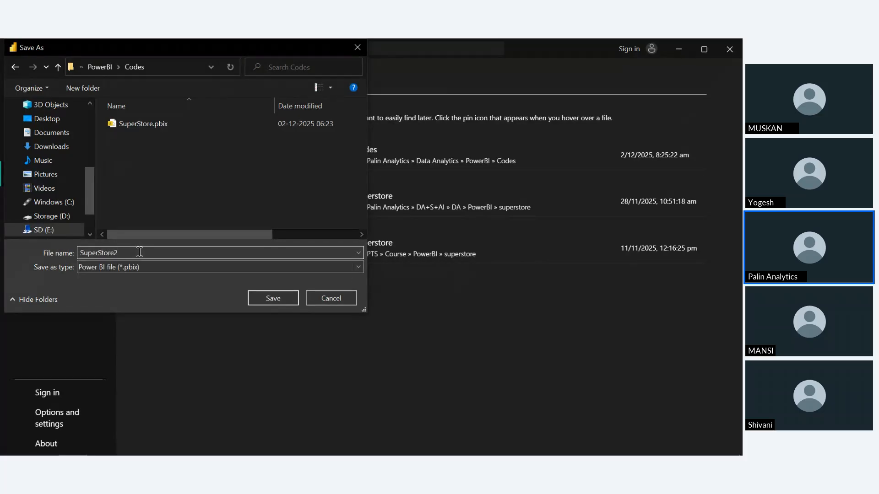
key("Return")
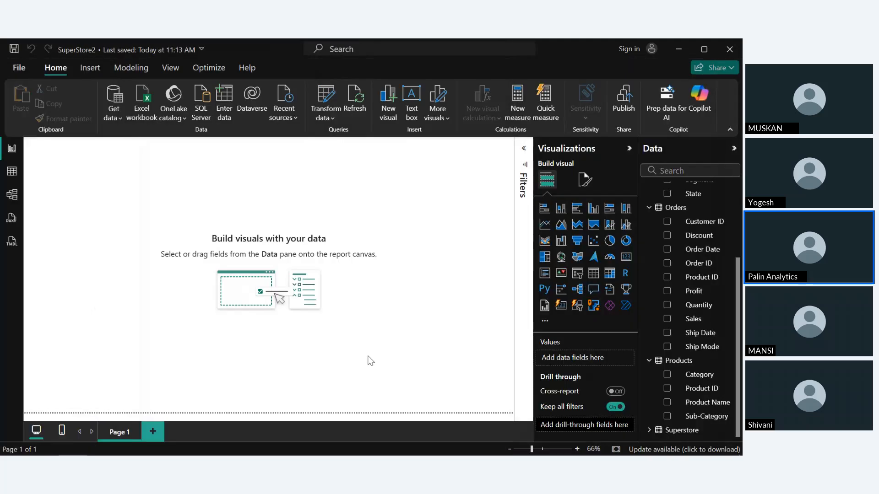
left_click(730, 49)
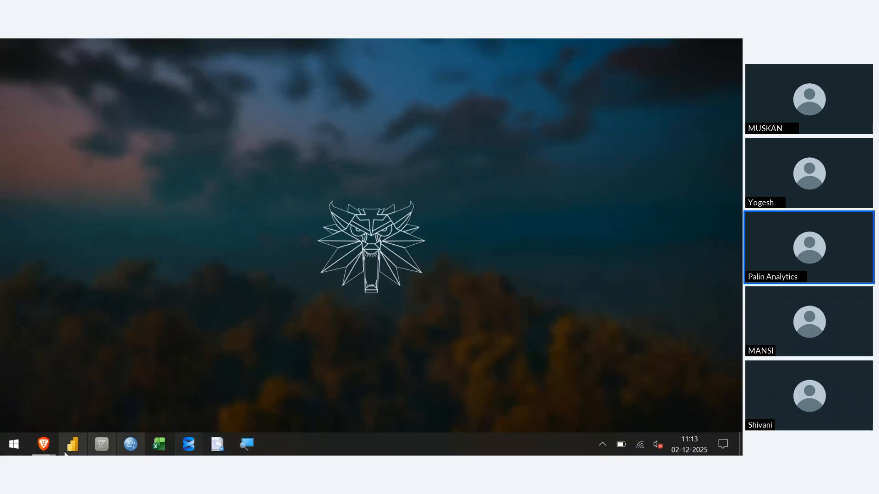
Switch to the Class Tracker spreadsheet in the browser and set the "Data Cleaning using Power Query Editor" session's status to Done
mouse_move(30, 453)
left_click(72, 411)
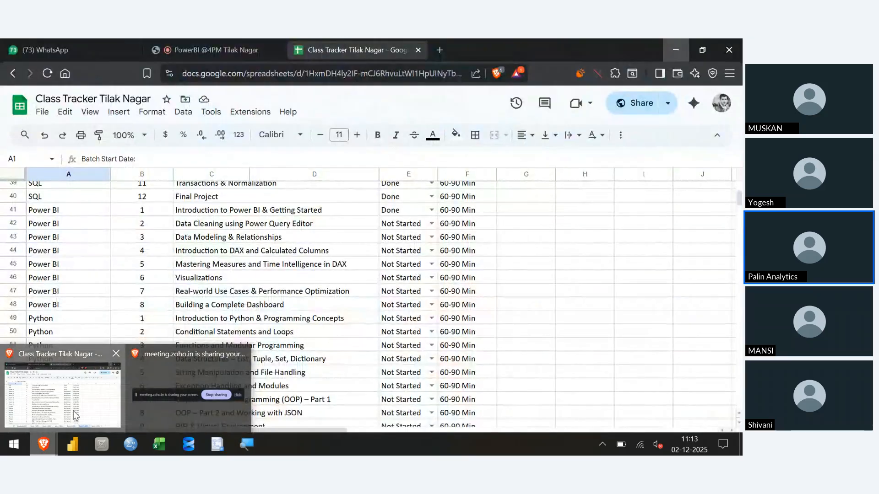
left_click(431, 224)
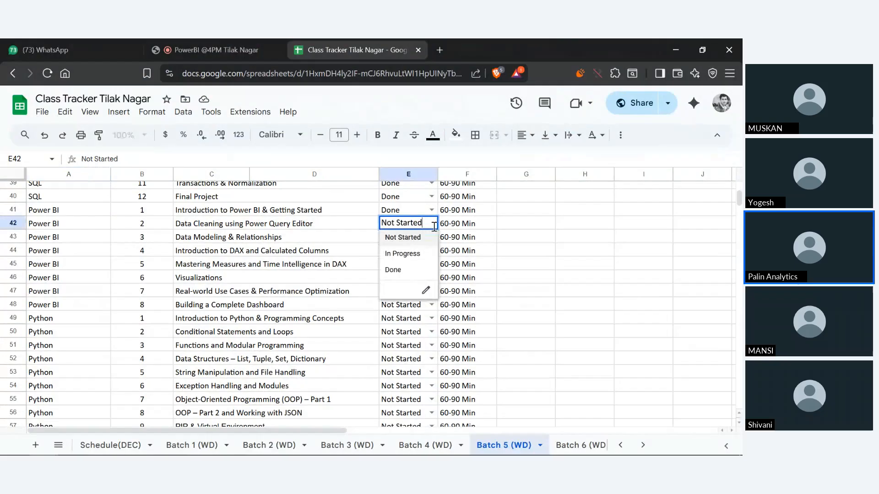
left_click(411, 270)
Set the Power BI module's Sessions Completed value to 2 in the Batch 5 (WD) module summary
scroll(469, 328, "up", 4)
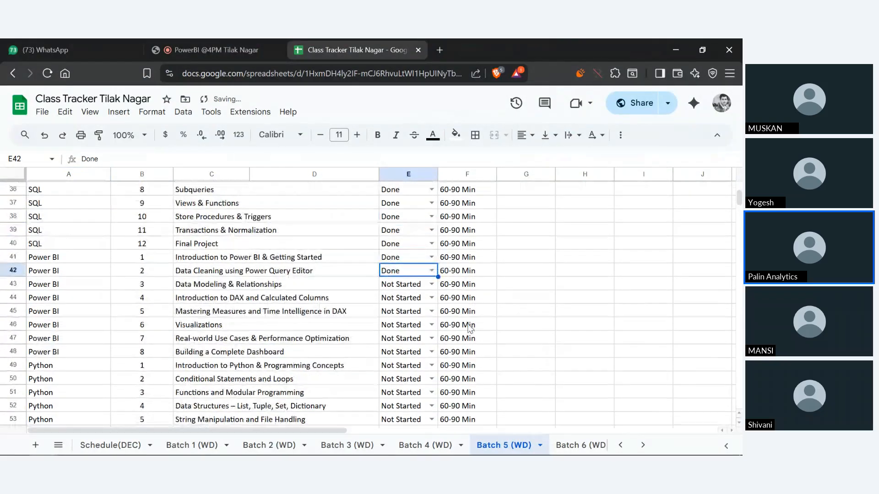
scroll(469, 328, "up", 12)
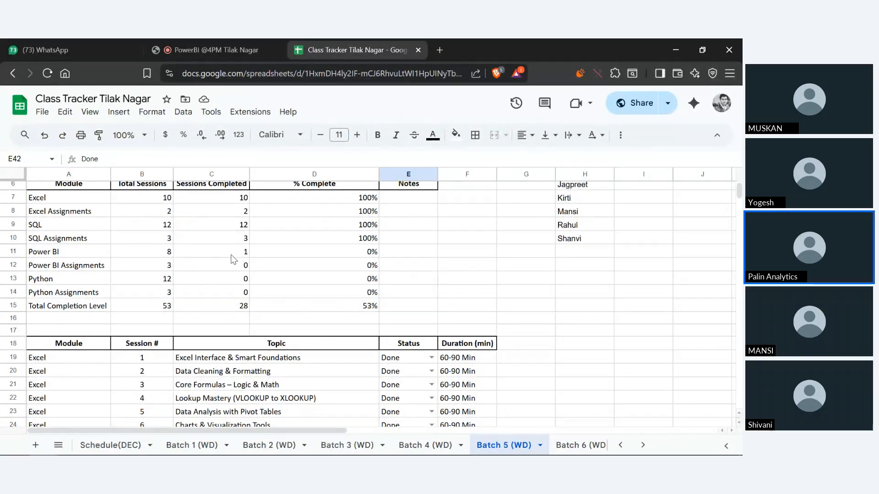
left_click(235, 254)
type("2")
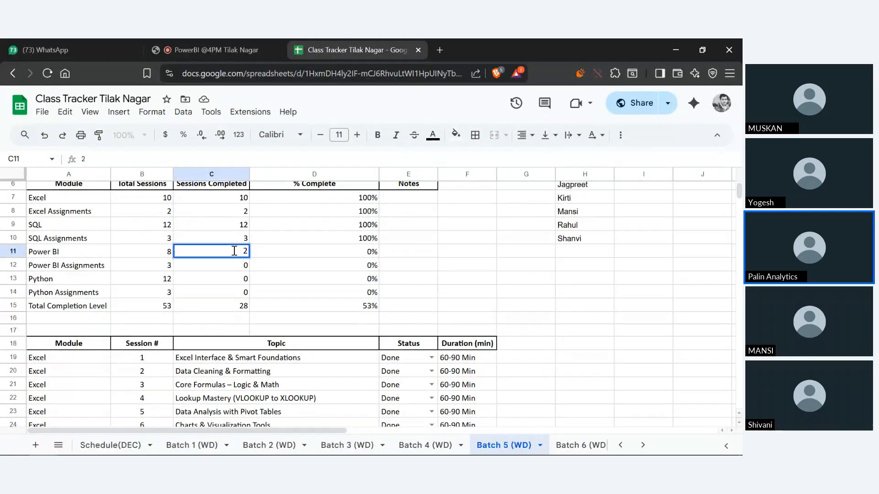
left_click(589, 316)
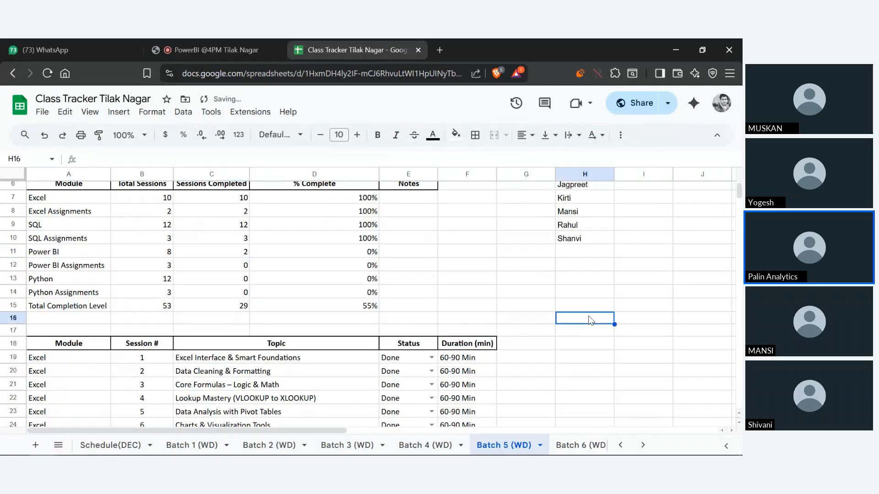
scroll(590, 319, "down", 6)
scroll(590, 319, "down", 6)
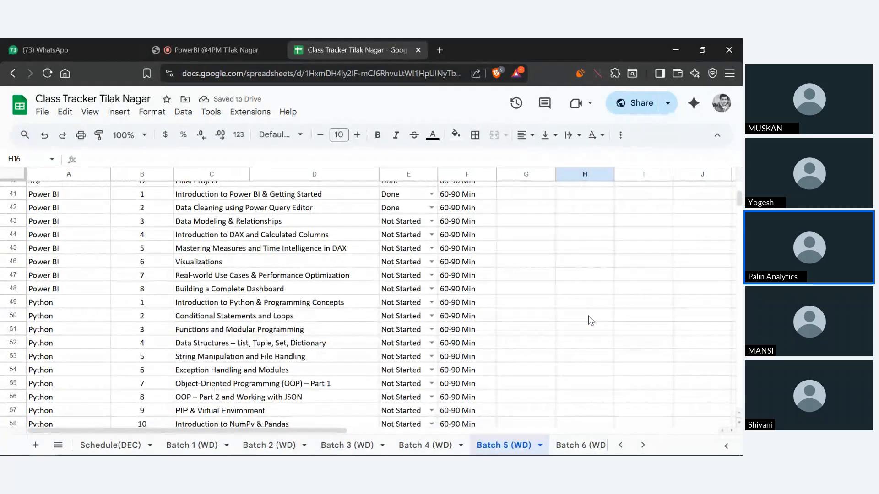
scroll(590, 321, "up", 13)
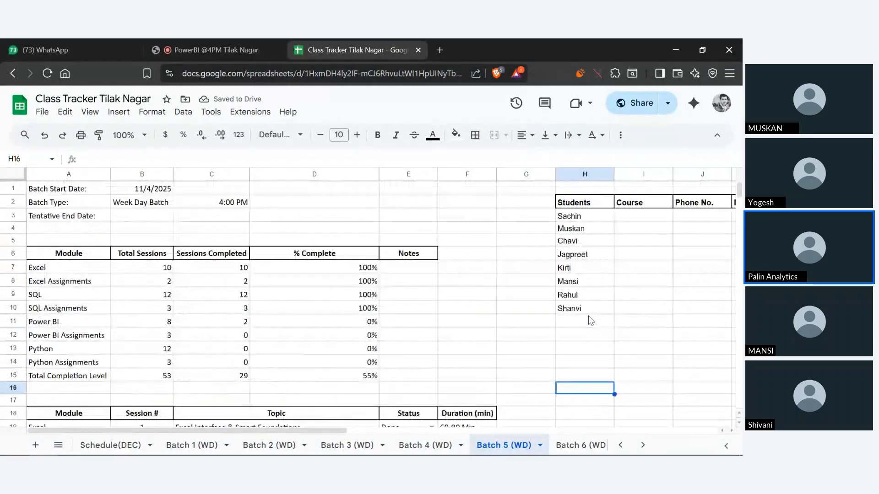
scroll(591, 320, "down", 12)
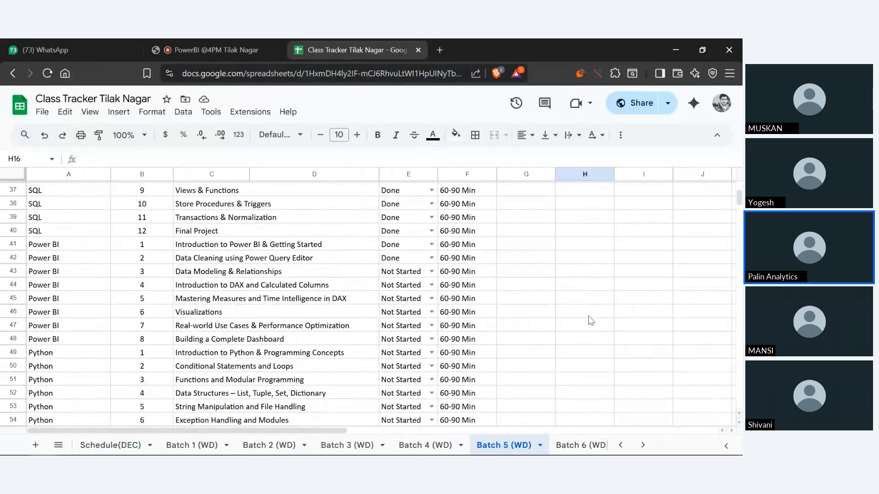
Review the Batch 5 (WD) module summary, the Power BI and Python session topics including the two DAX sessions, and the assignments table
scroll(591, 320, "up", 12)
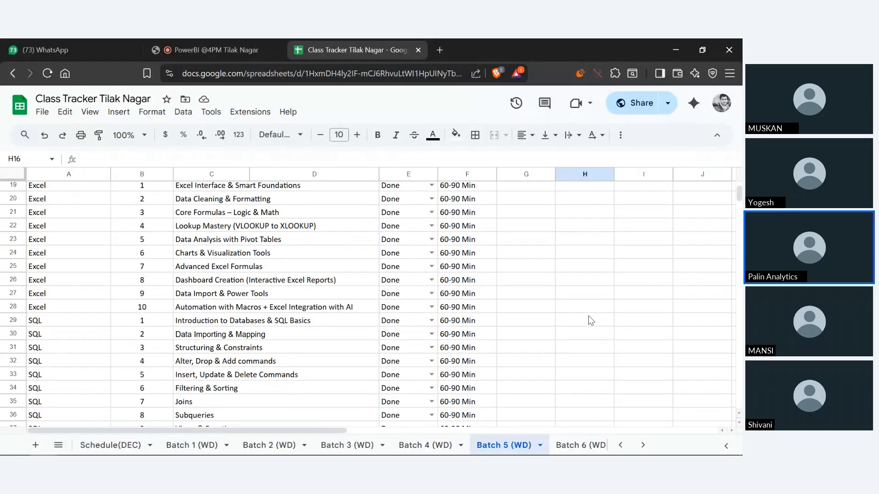
scroll(590, 320, "down", 1)
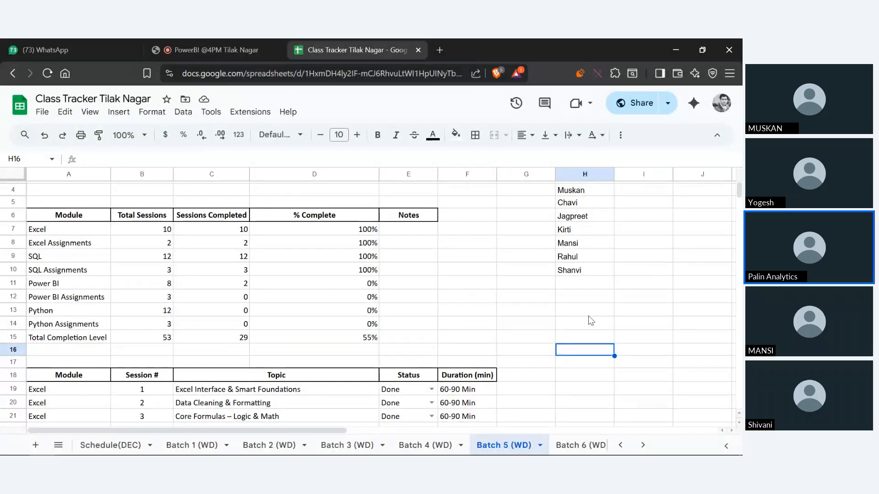
scroll(591, 320, "down", 1)
scroll(591, 321, "up", 1)
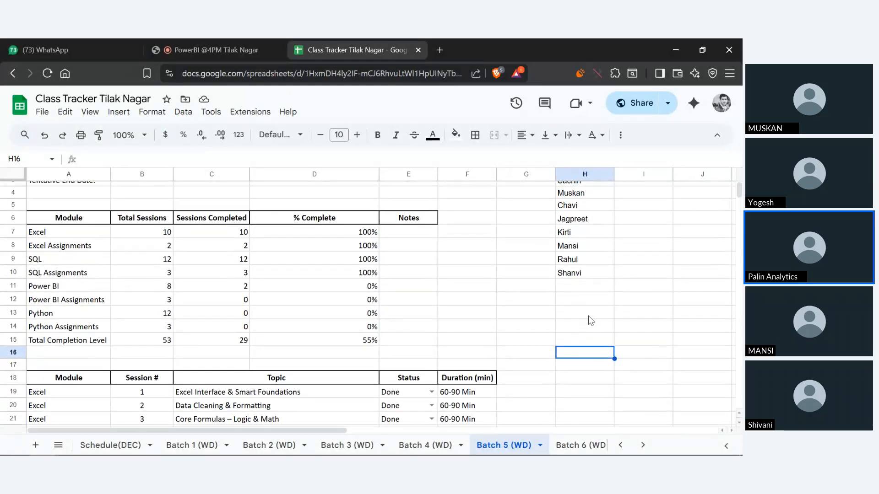
scroll(591, 320, "down", 2)
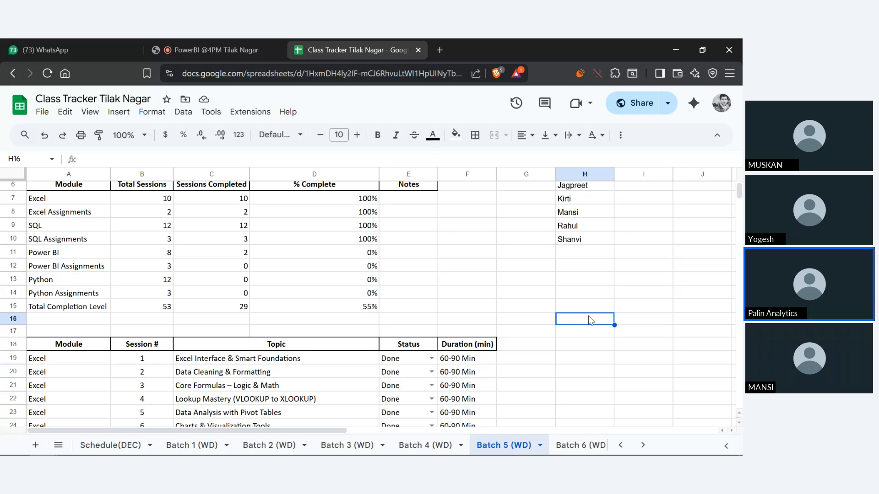
scroll(524, 341, "down", 10)
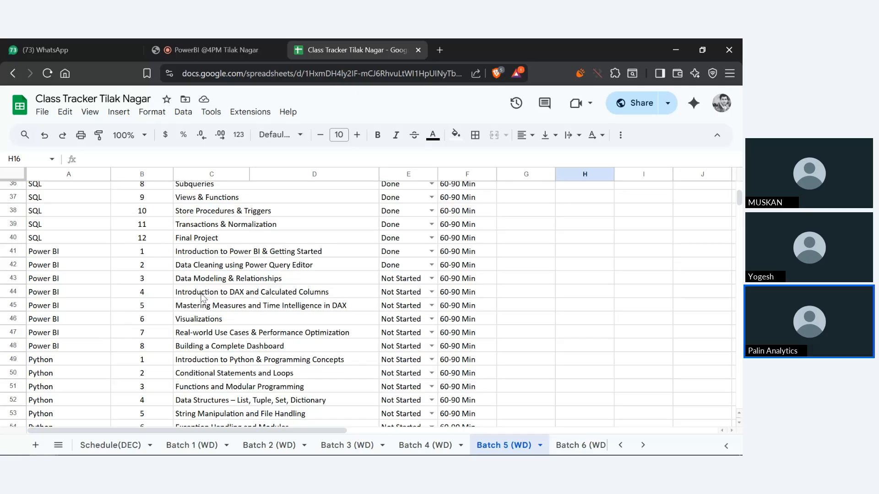
left_click_drag(201, 294, 226, 309)
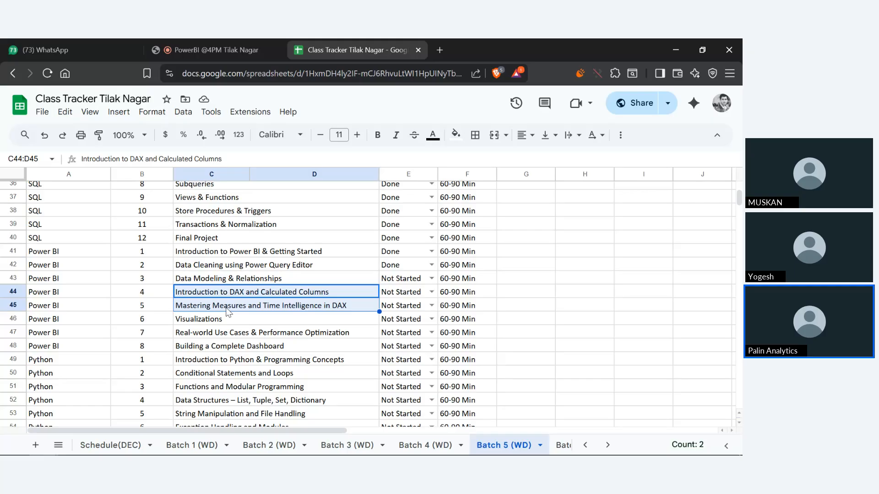
scroll(279, 347, "down", 3)
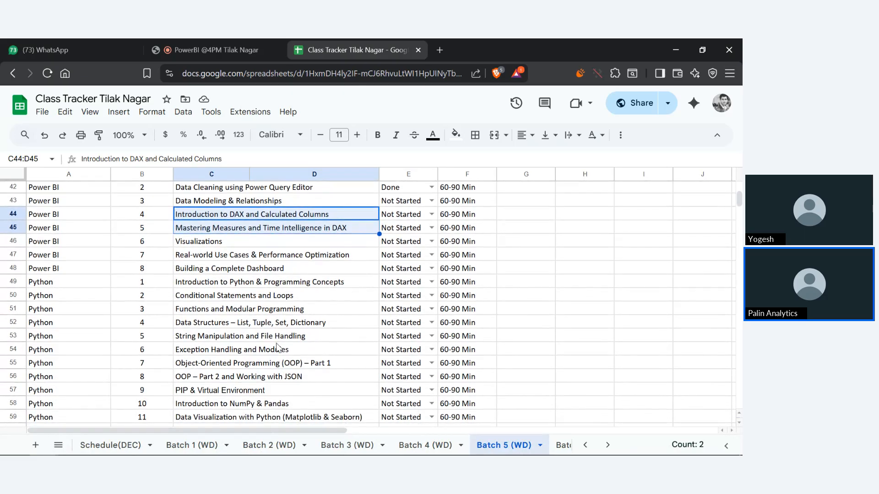
scroll(278, 348, "down", 3)
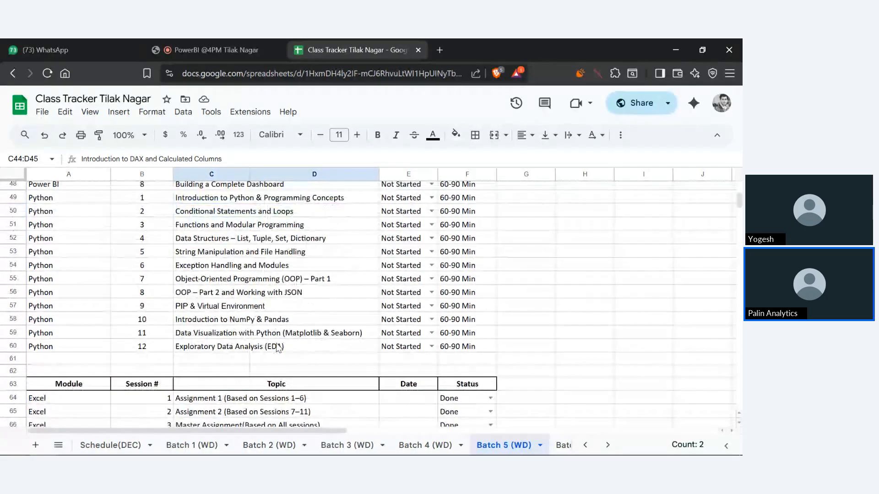
left_click(598, 332)
scroll(609, 333, "down", 7)
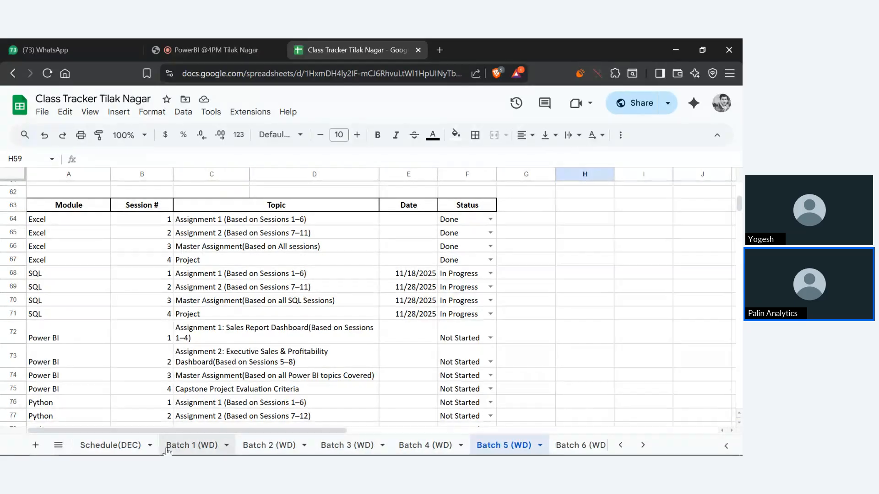
Check the Batch 3 (WD) module summary and the Batch 4 (WD) session statuses
left_click(350, 444)
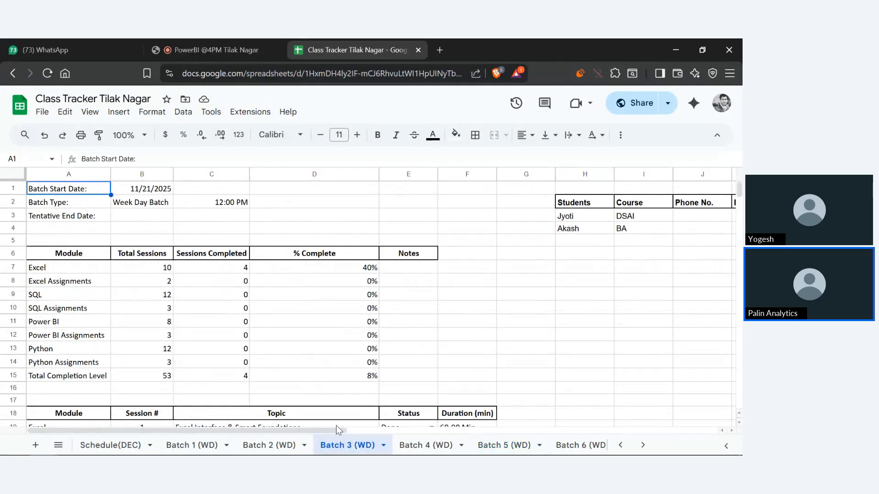
left_click(417, 447)
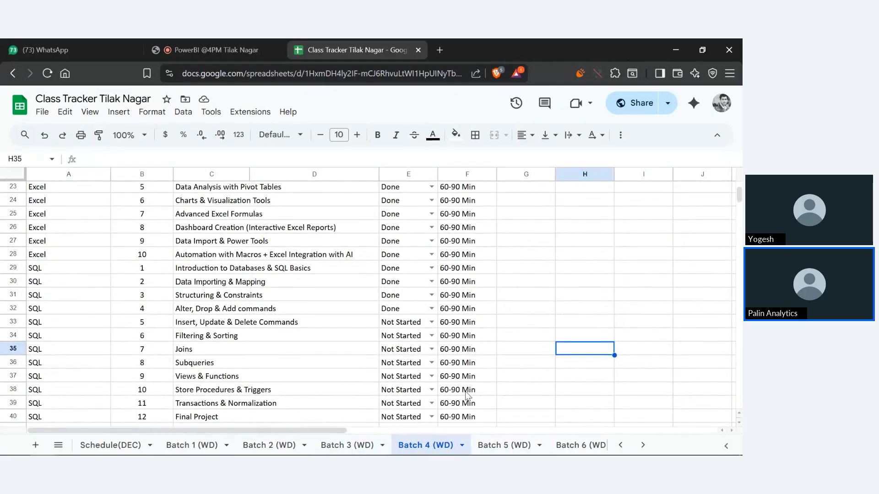